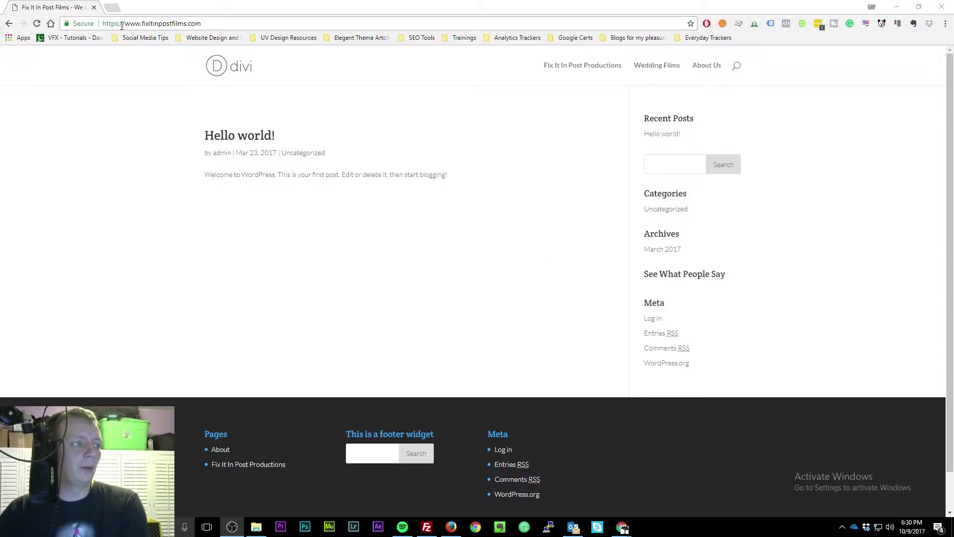
Step: Put the cursor in the address bar of the fixitinpostfilms.com homepage
left_click(216, 23)
left_click(219, 24)
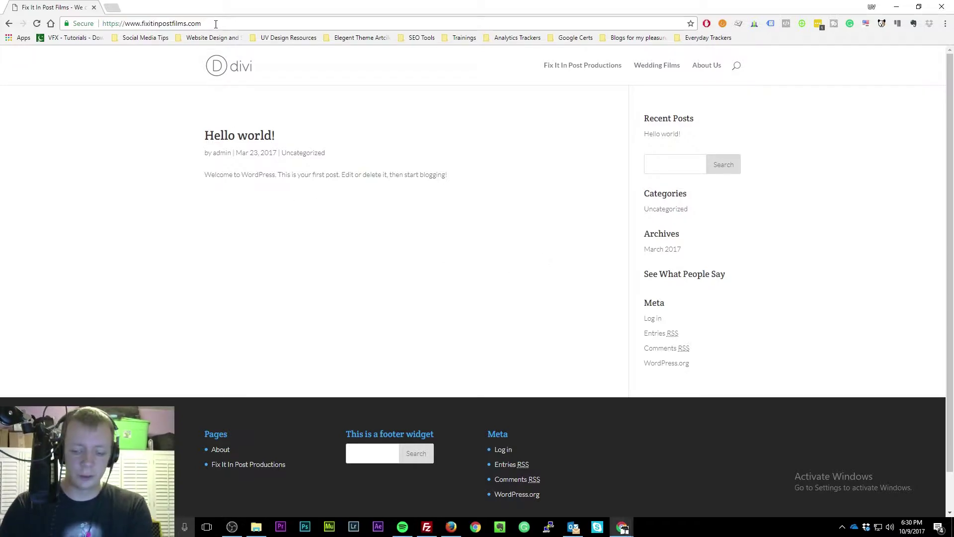
Step: Go to the site's /wp-admin login page
type("/wp0-a")
key("BackSpace")
key("BackSpace")
key("BackSpace")
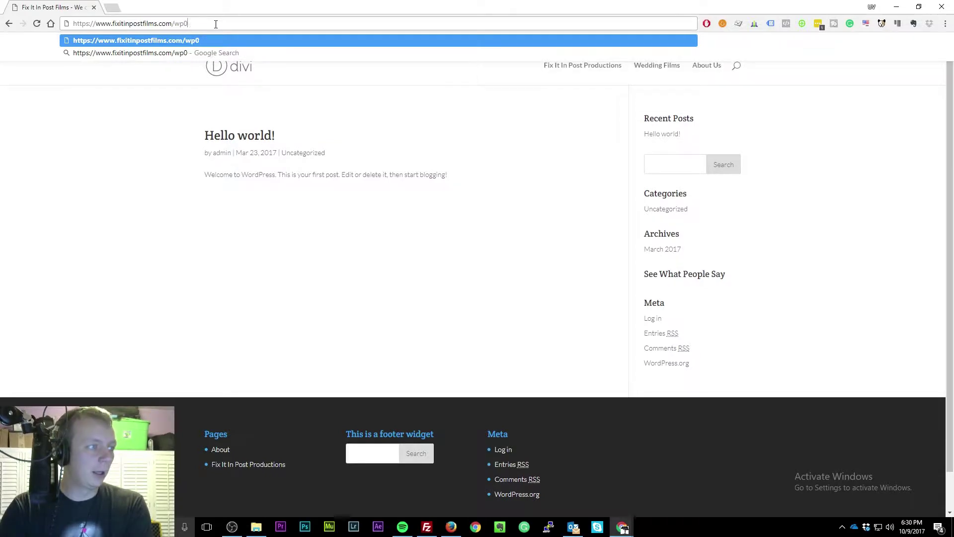
type("-admin")
key("Return")
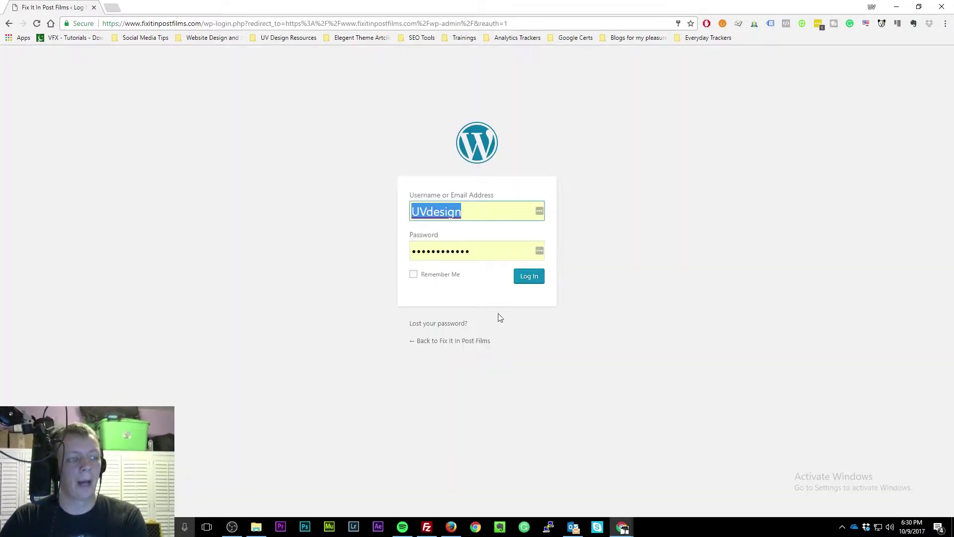
Step: Dismiss the saved-username suggestions, open 'Lost your password?', and start a new tab
left_click(478, 213)
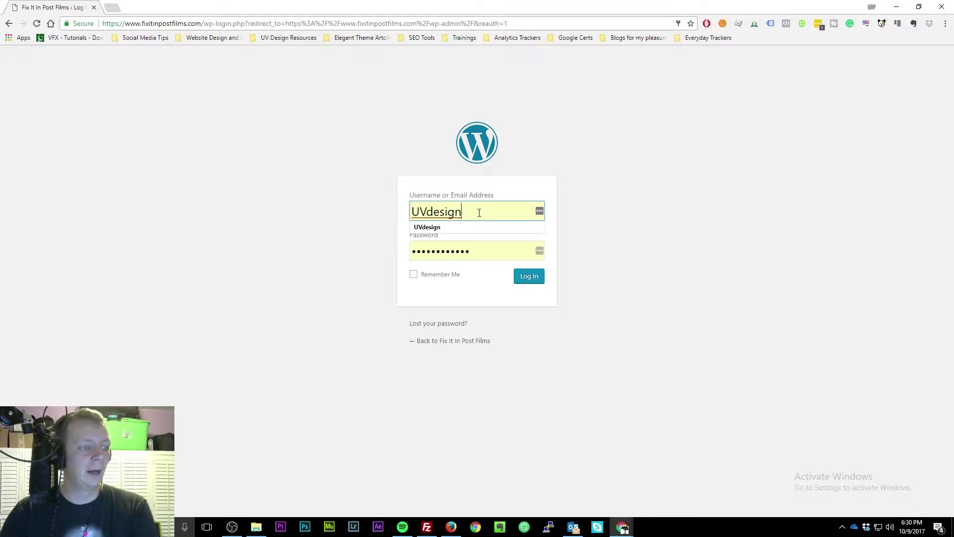
left_click(547, 178)
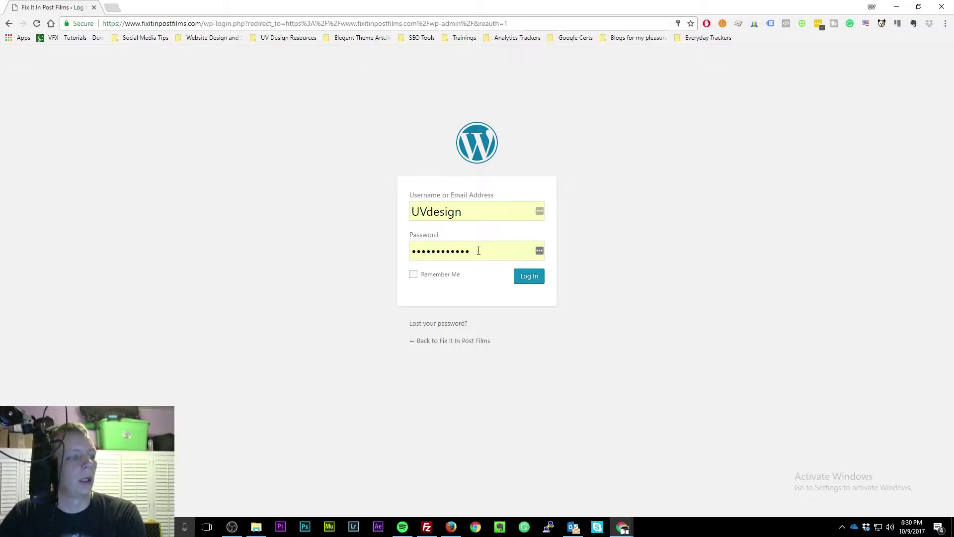
left_click(453, 323)
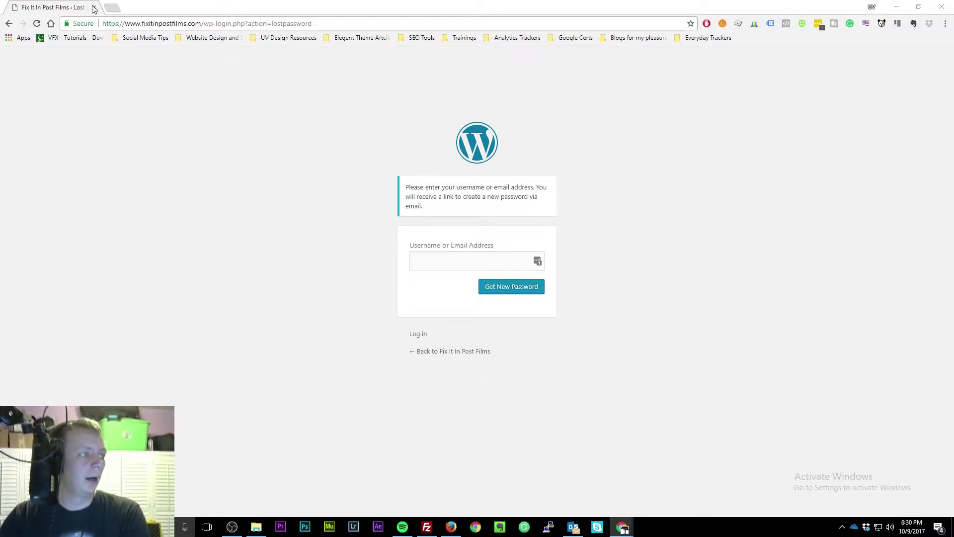
left_click(113, 6)
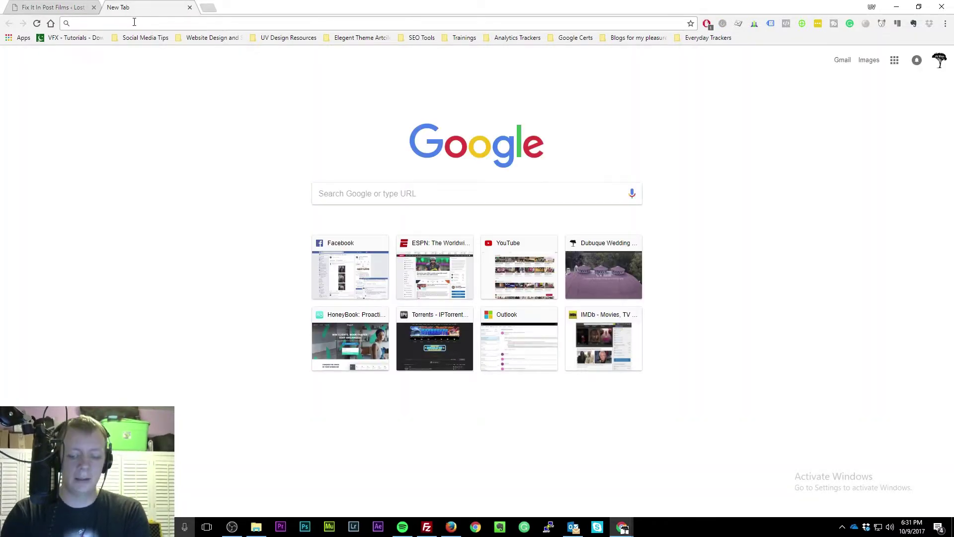
Step: Go to myservers.godaddy.com, exit delegated access, and open My Products
type("myservers.godaddy.com")
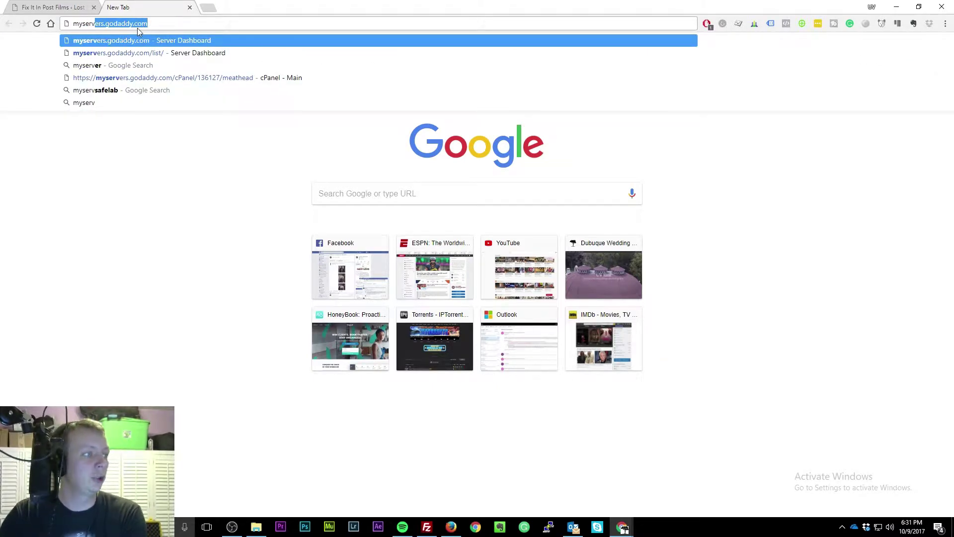
key("Return")
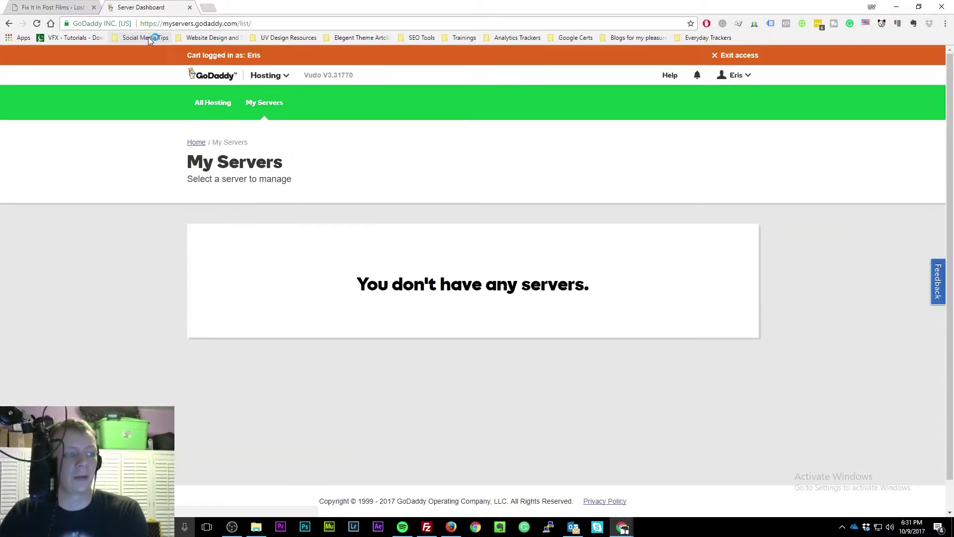
left_click(727, 59)
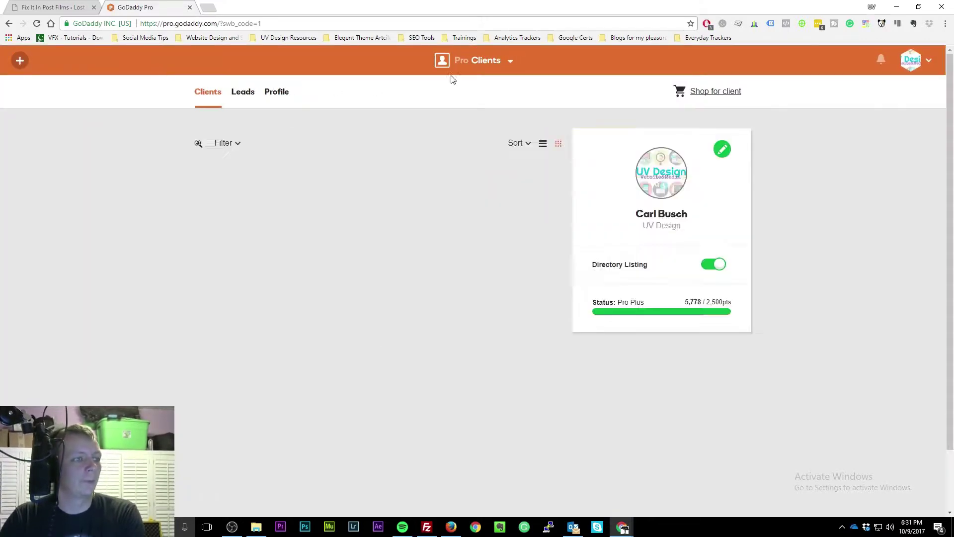
left_click(473, 61)
left_click(498, 160)
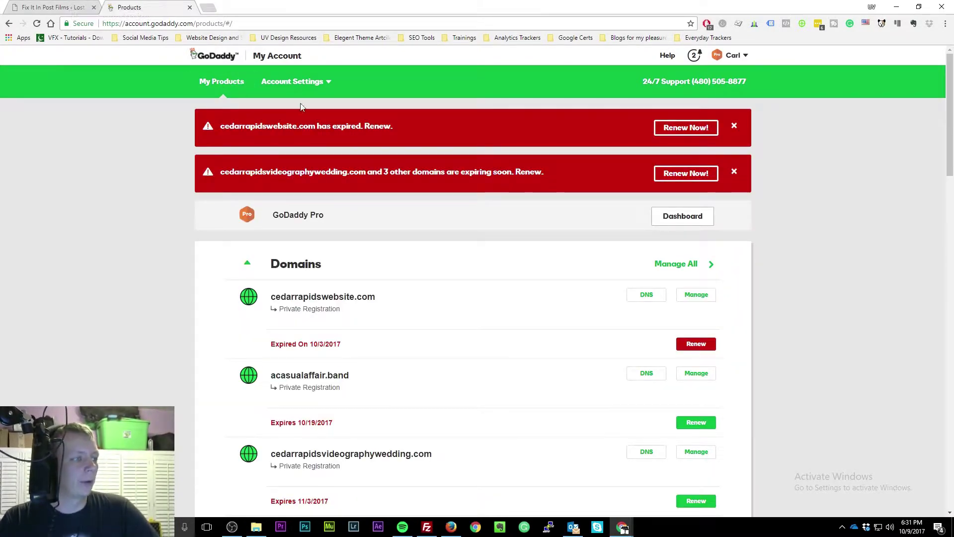
Step: Return to the GoDaddy servers list at myservers.godaddy.com/list/
left_click(367, 25)
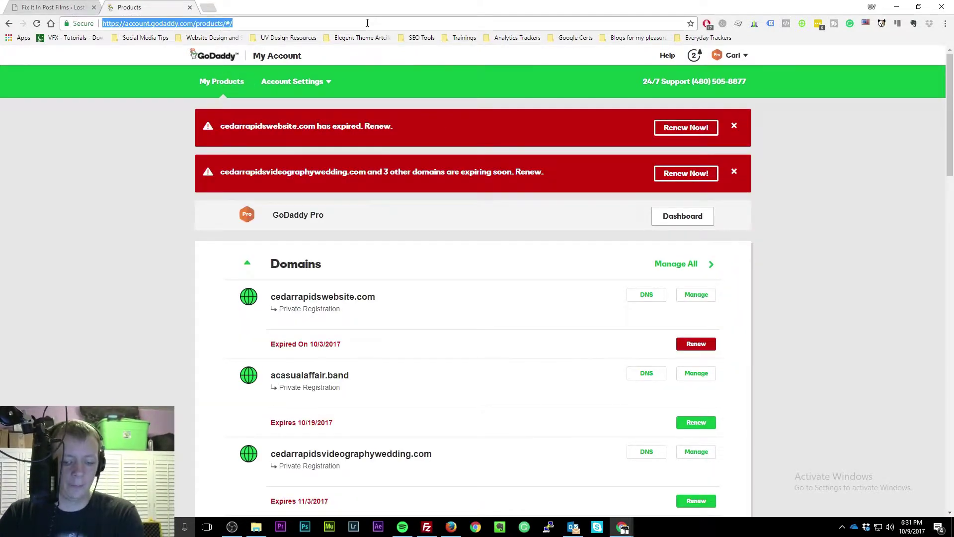
type("myser")
left_click(355, 48)
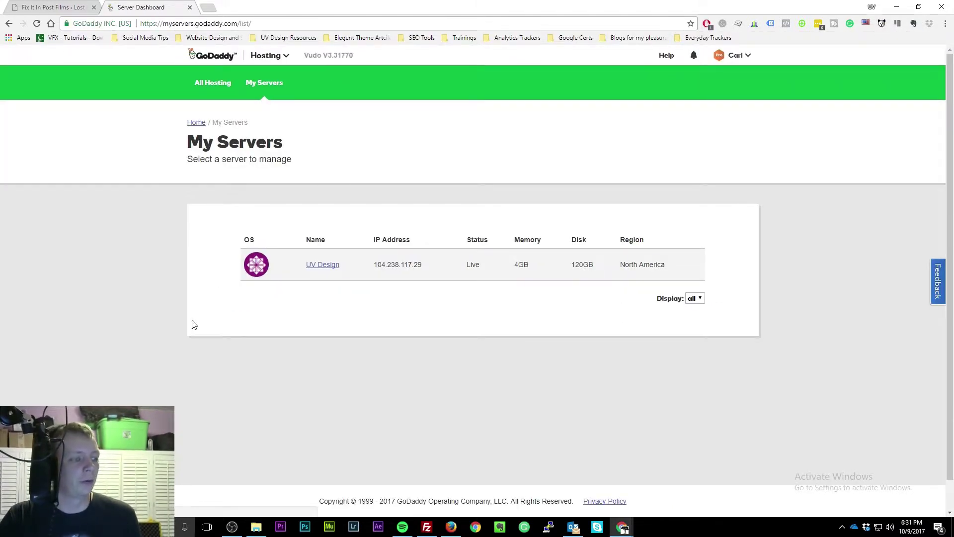
Step: Open UV Design's cPanel sites and launch fixitinpostfilms.com's cPanel from page 2
left_click(327, 266)
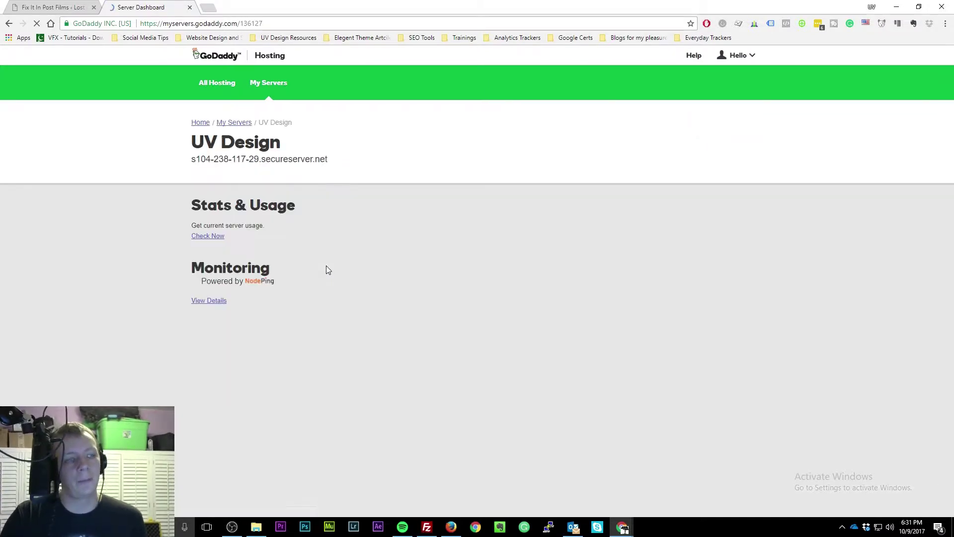
scroll(350, 273, "down", 3)
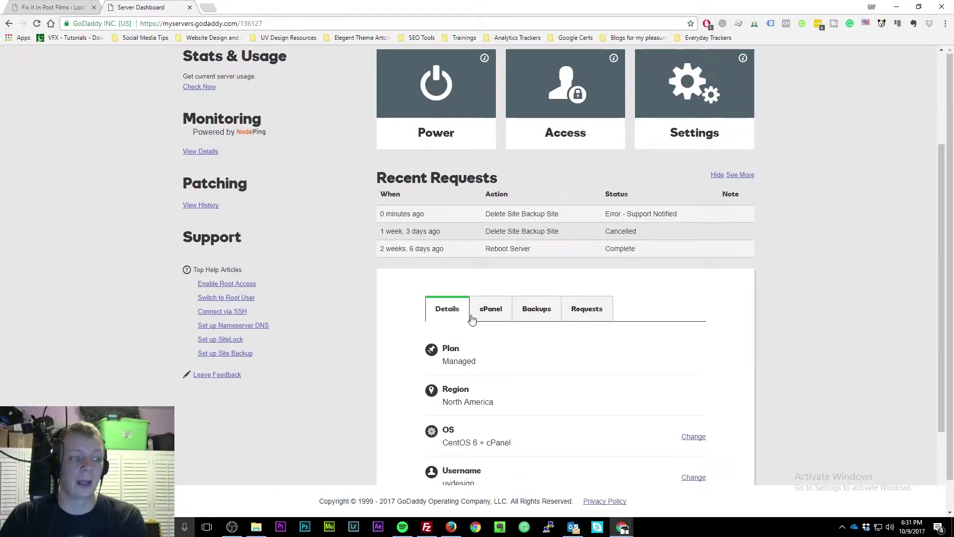
left_click(481, 314)
scroll(481, 314, "down", 1)
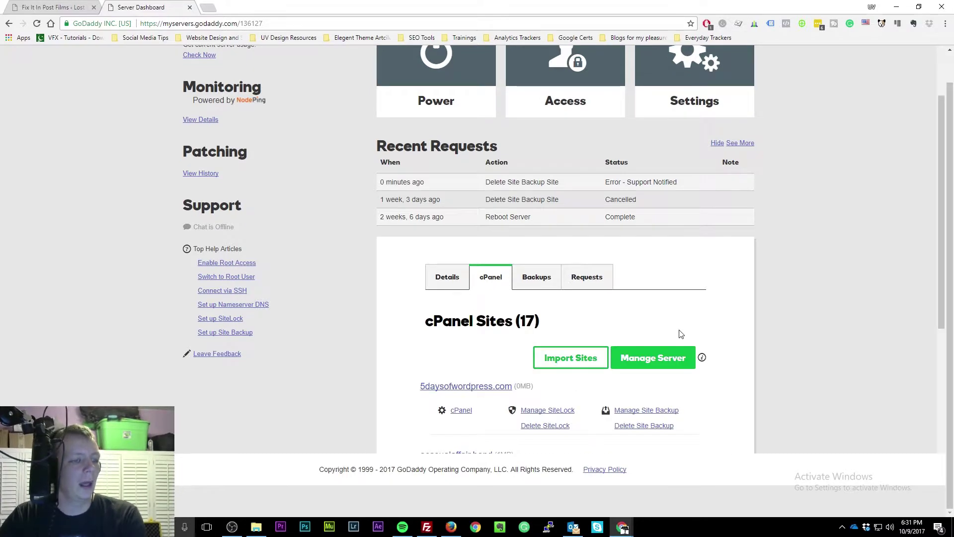
scroll(676, 338, "down", 2)
scroll(666, 338, "down", 4)
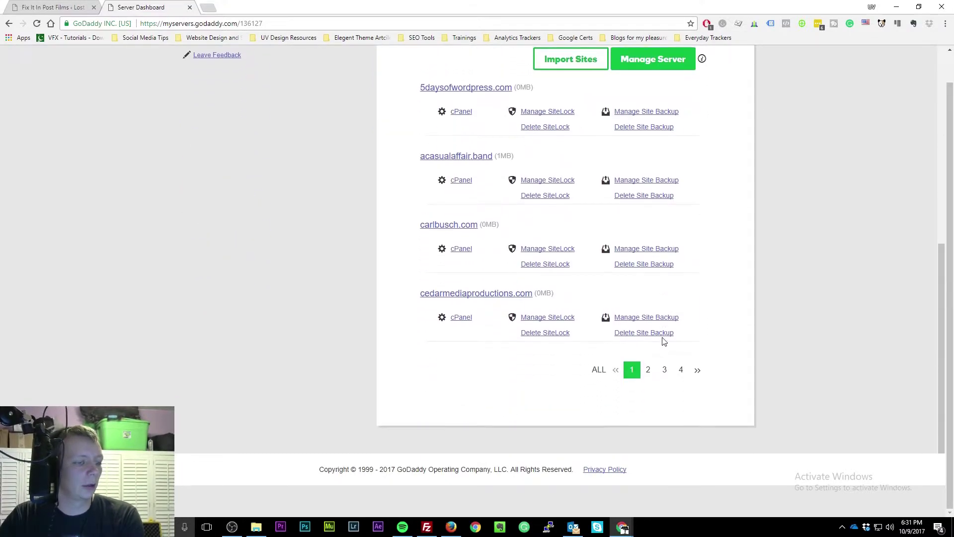
left_click(648, 369)
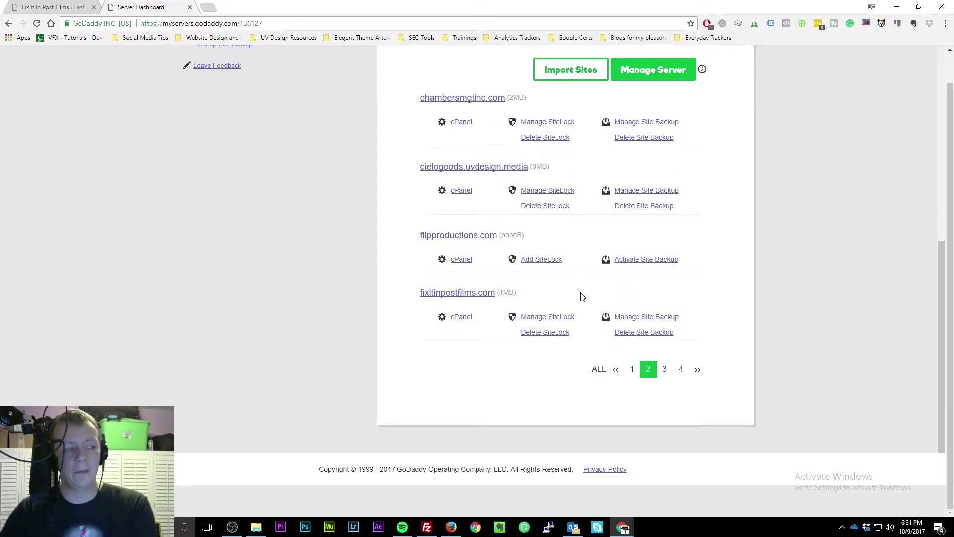
left_click(462, 320)
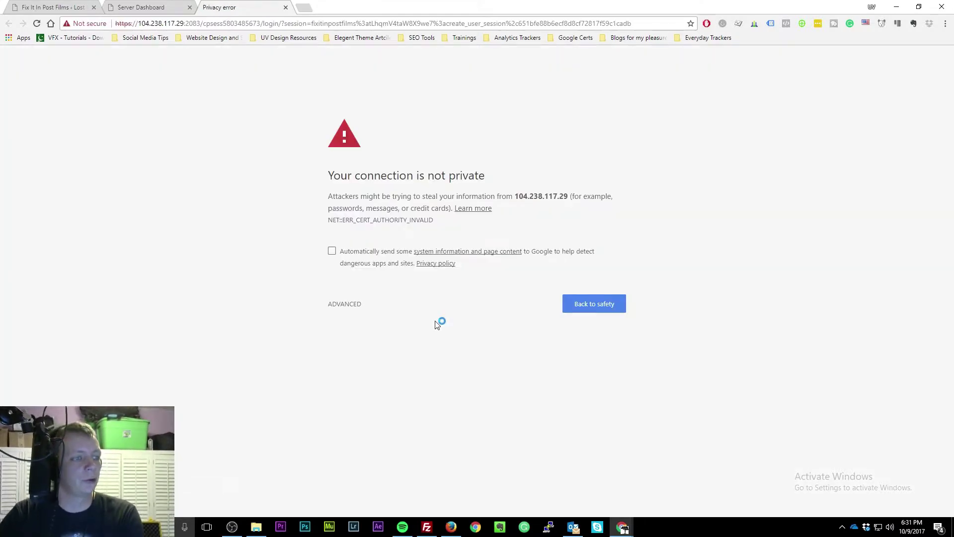
Step: Proceed past the certificate warning to cPanel and search its functions for 'ph'
left_click(354, 305)
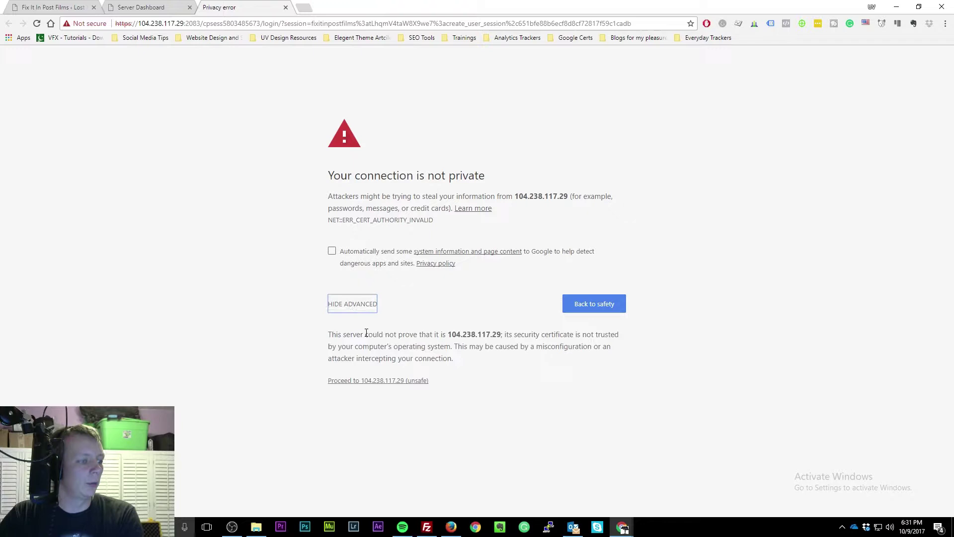
left_click(373, 381)
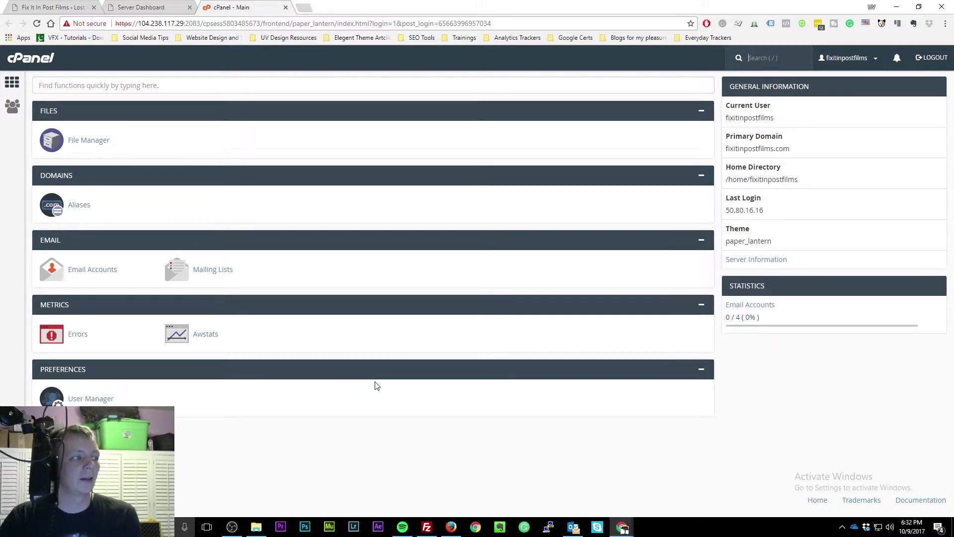
left_click(109, 91)
type("php")
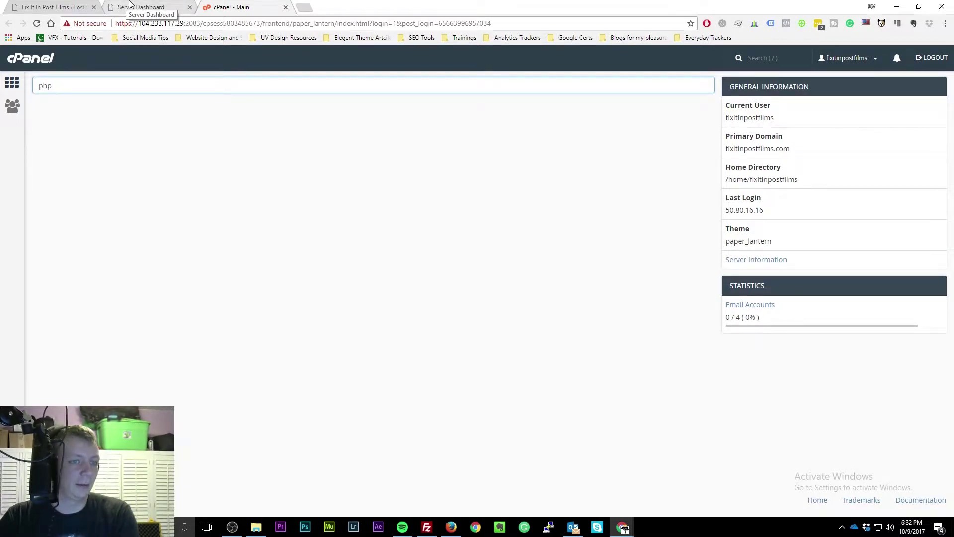
Step: Switch to the GoDaddy server dashboard and open the server's WHM panel
left_click(63, 6)
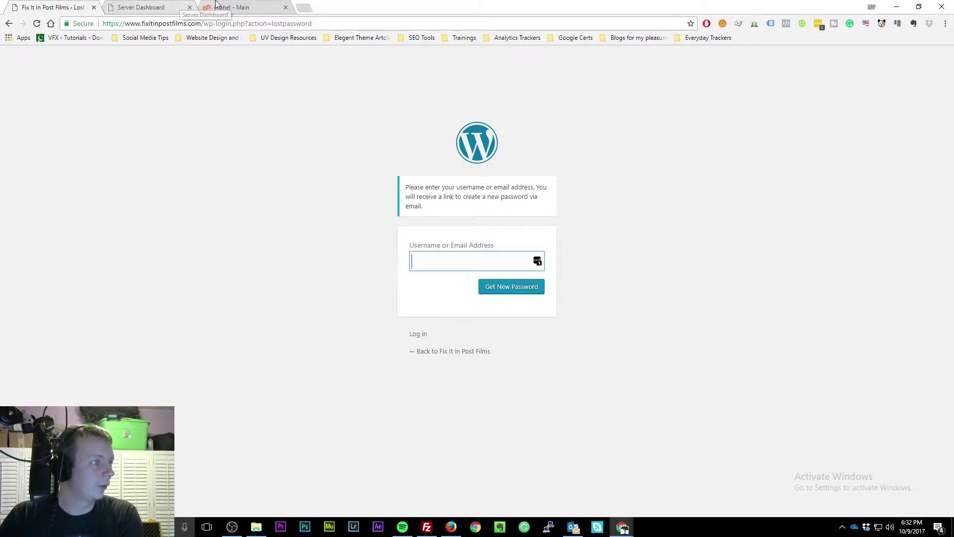
left_click(159, 5)
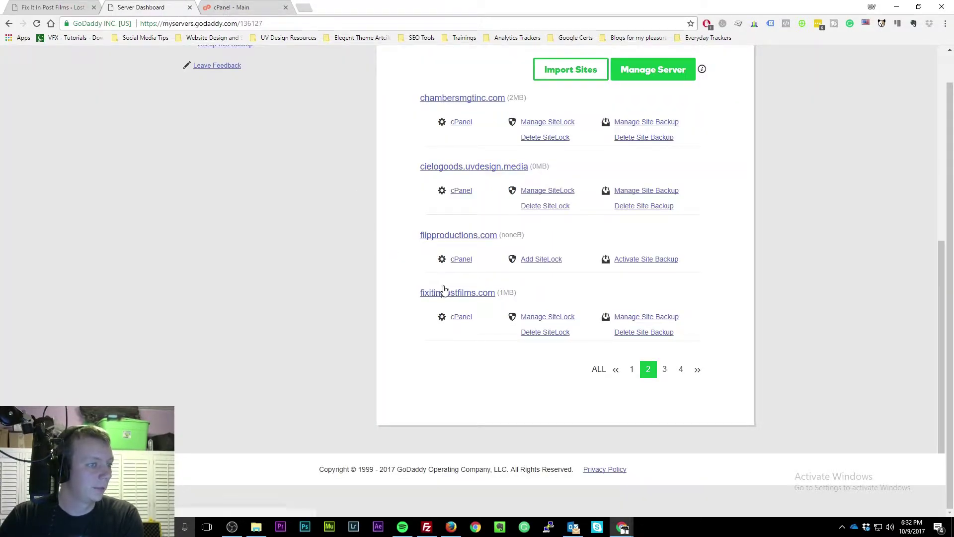
left_click(665, 71)
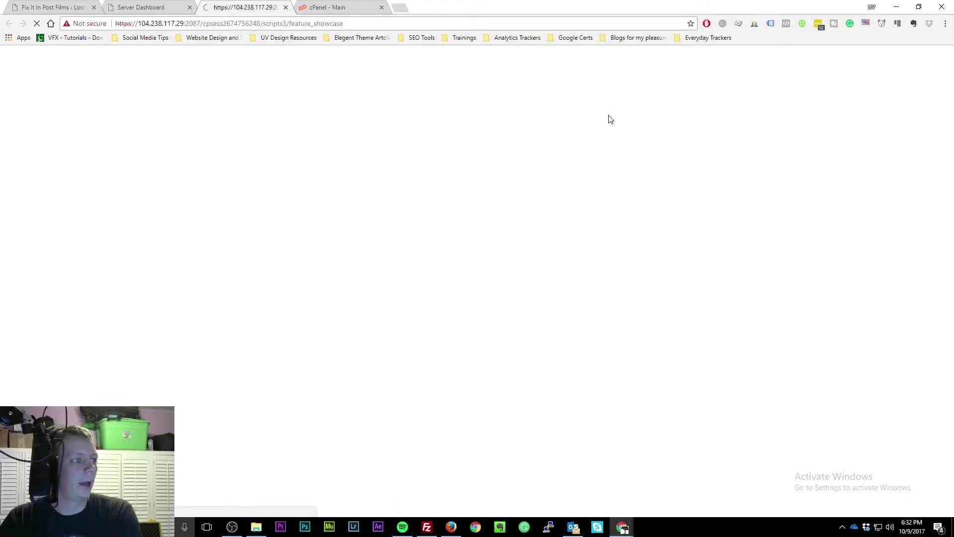
Step: Exit the Feature Showcase unchanged and open Modify/Upgrade Multiple Accounts via a 'modi' search
scroll(637, 428, "down", 15)
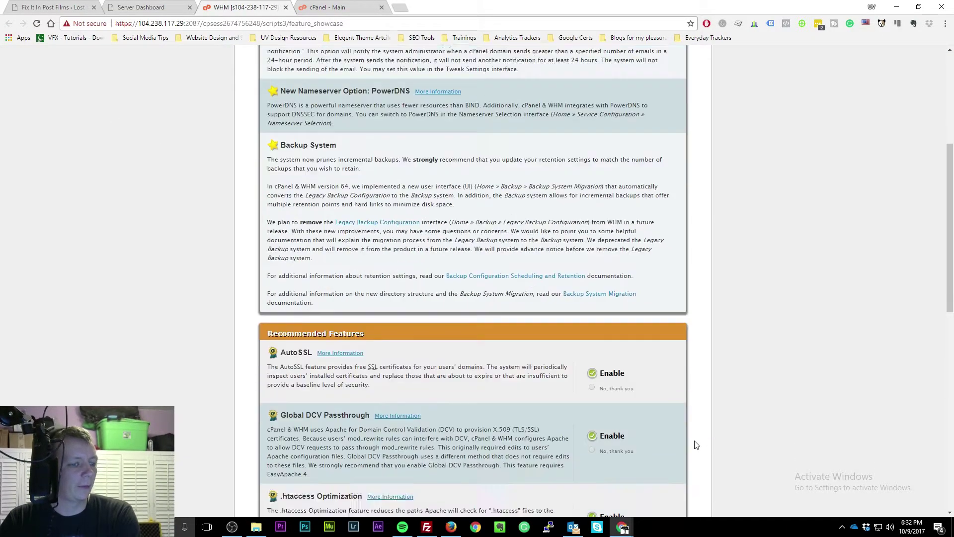
left_click(605, 496)
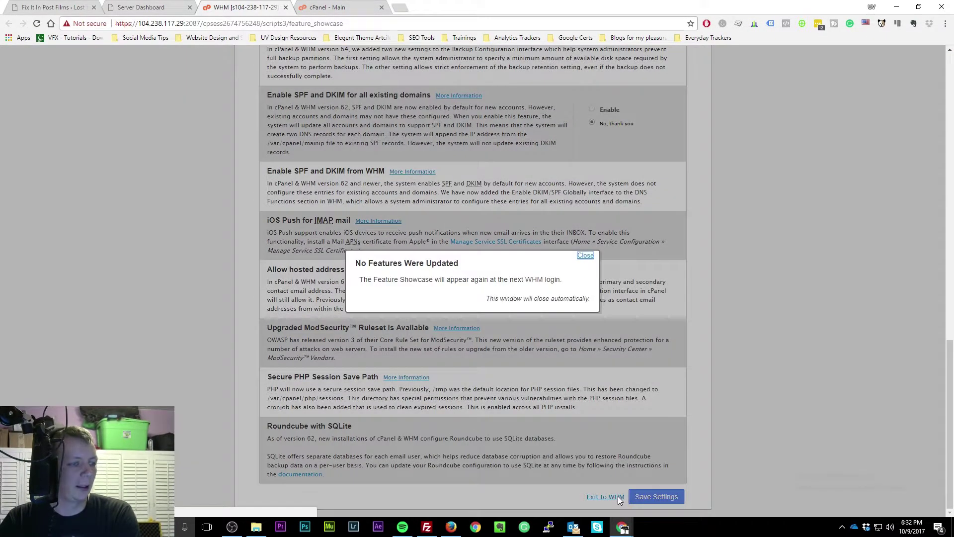
left_click(585, 256)
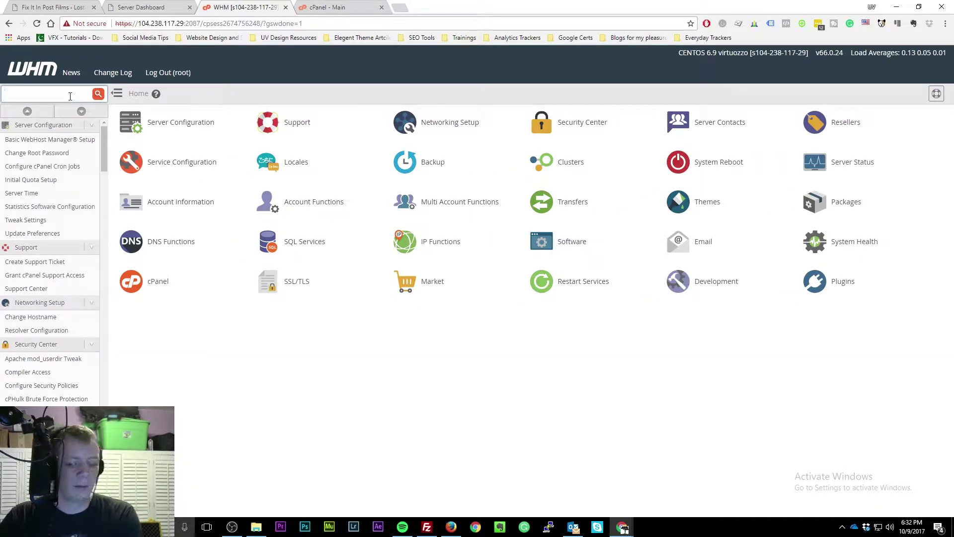
type("modi")
left_click(53, 321)
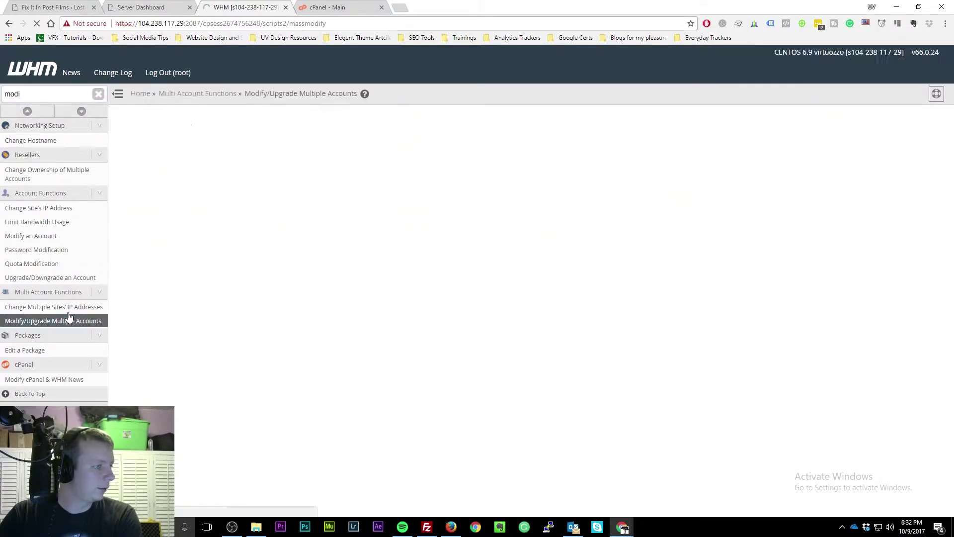
Step: Back on cPanel home, search 'php' and launch phpMyAdmin
left_click(328, 7)
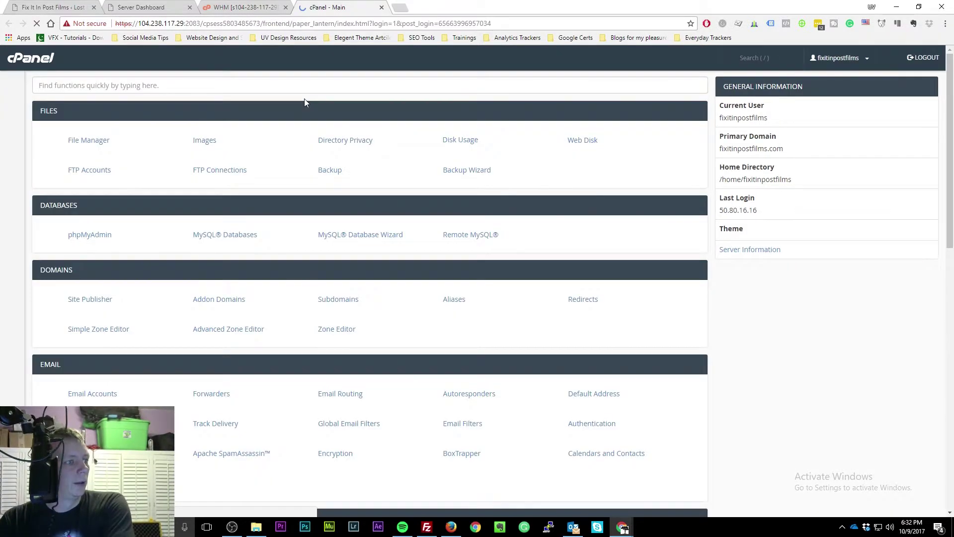
left_click(217, 84)
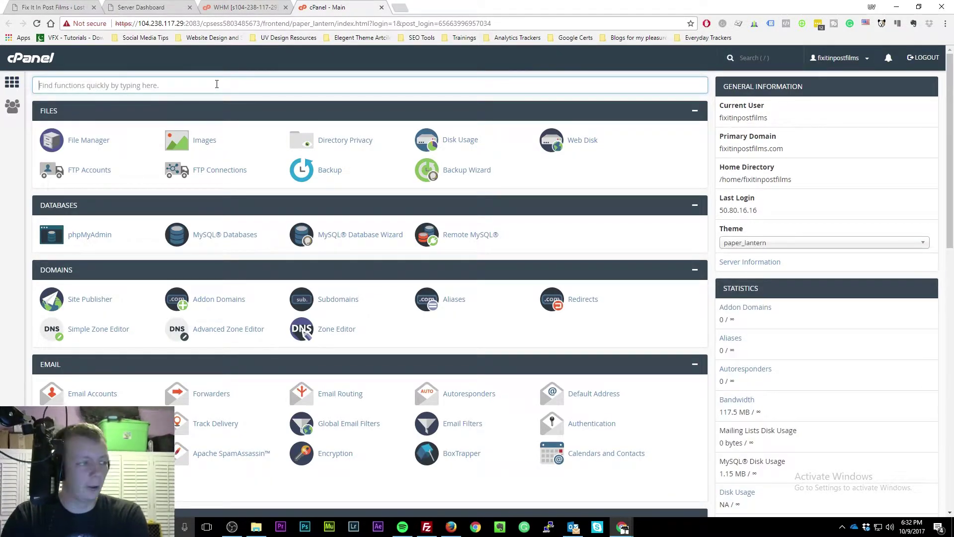
type("php")
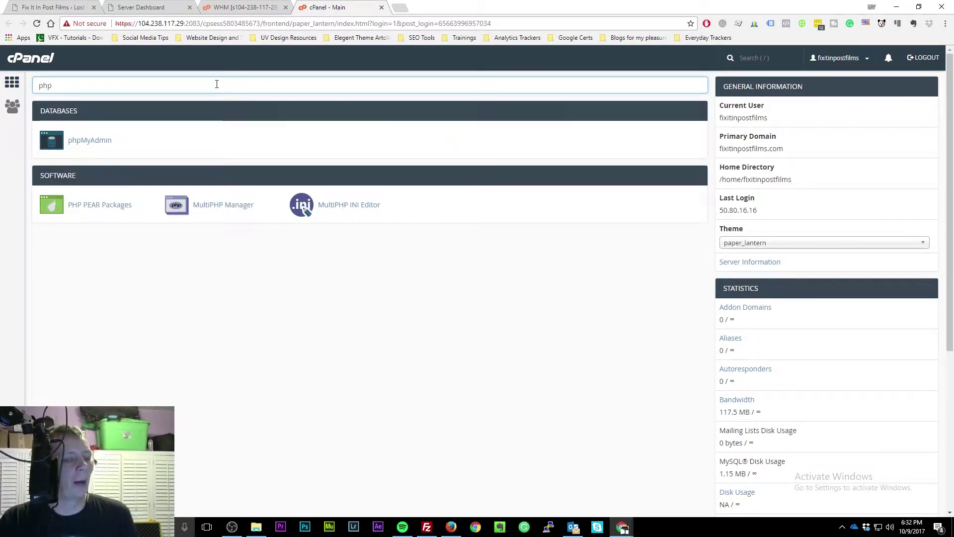
left_click(82, 141)
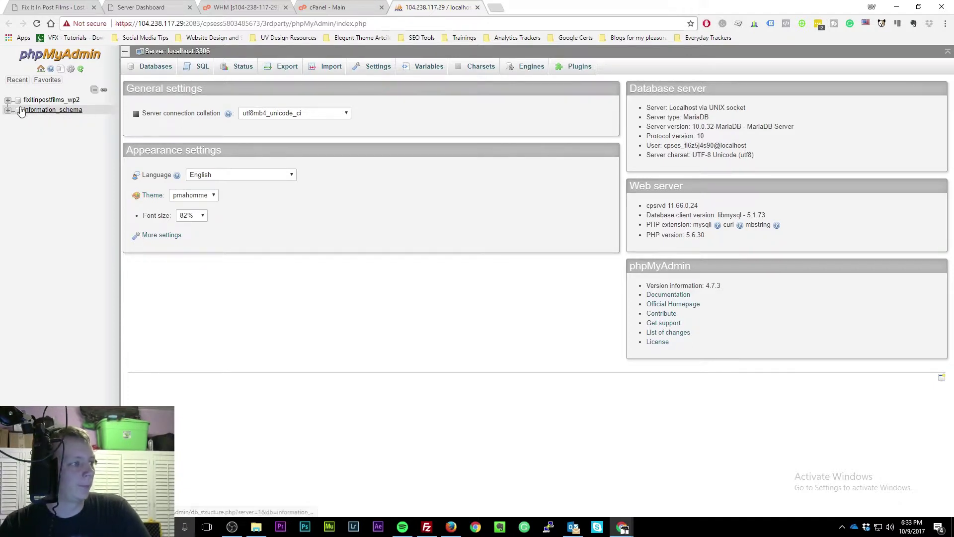
Step: Expand fixitinpostfilms_wp2, glance at wp_options, and display the wp_users table
left_click(8, 100)
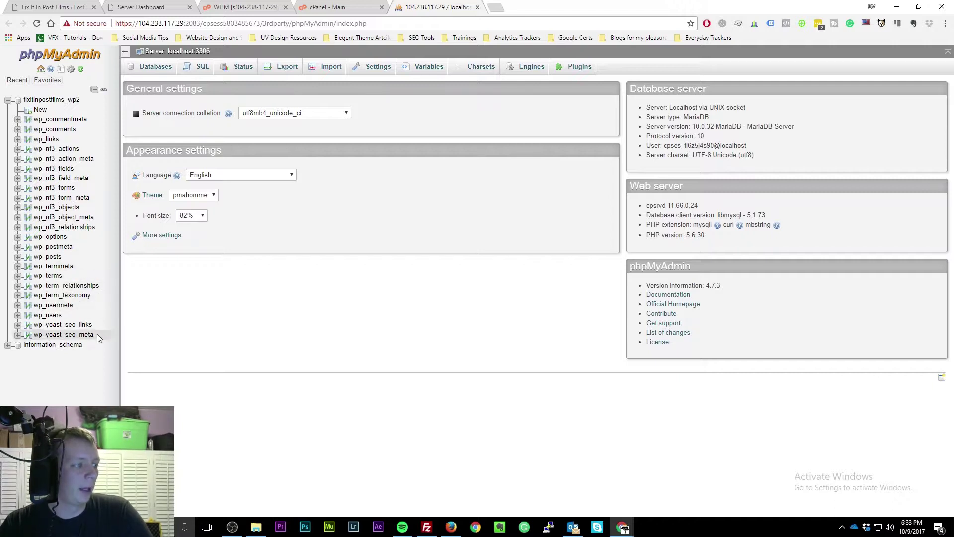
left_click(48, 315)
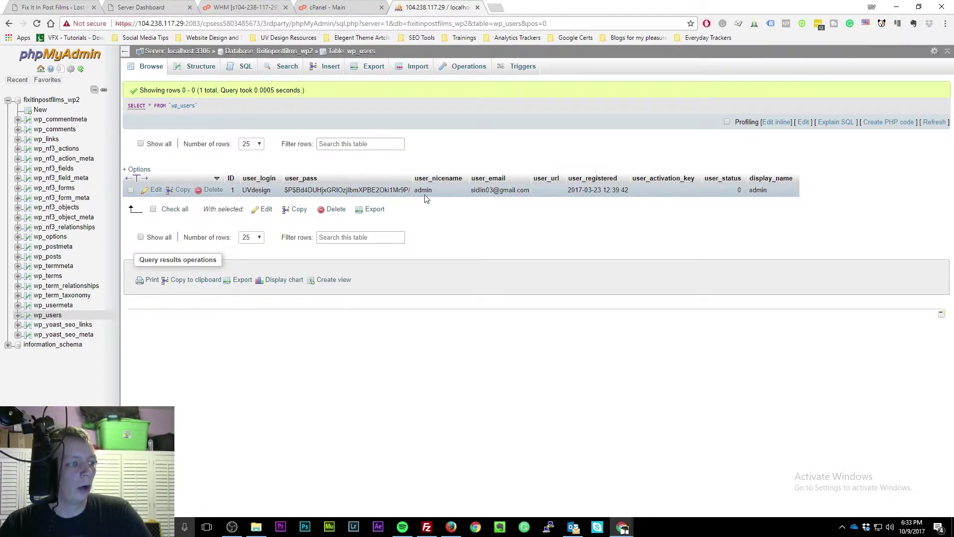
left_click(59, 240)
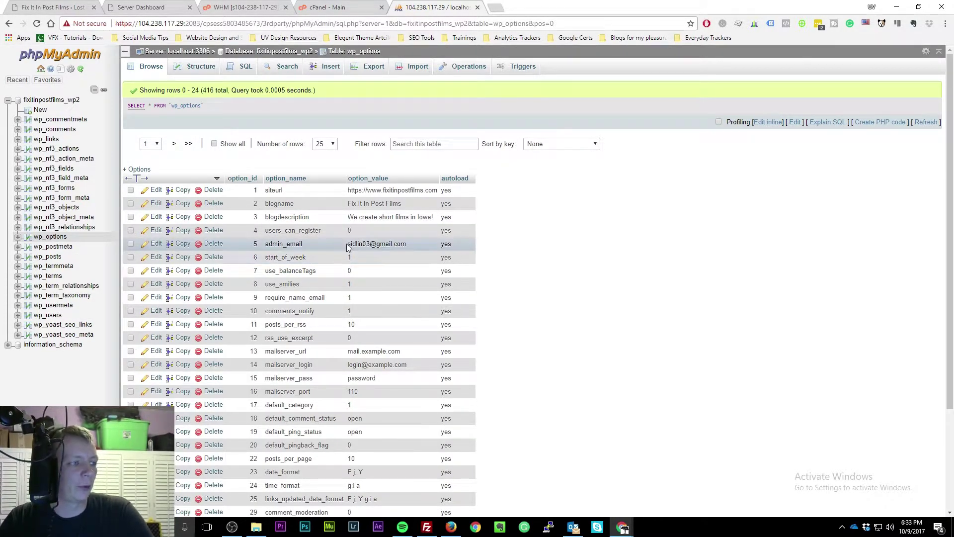
scroll(311, 247, "down", 3)
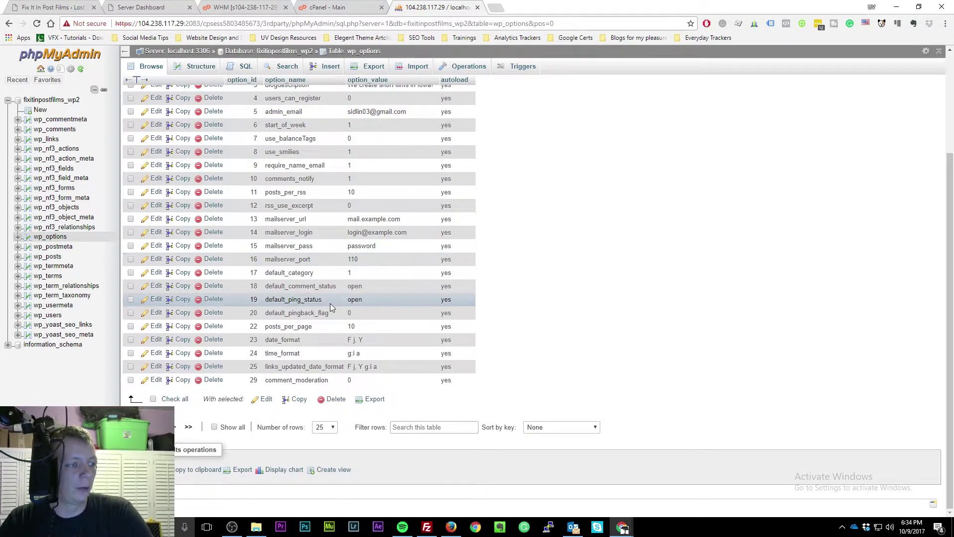
scroll(330, 304, "up", 3)
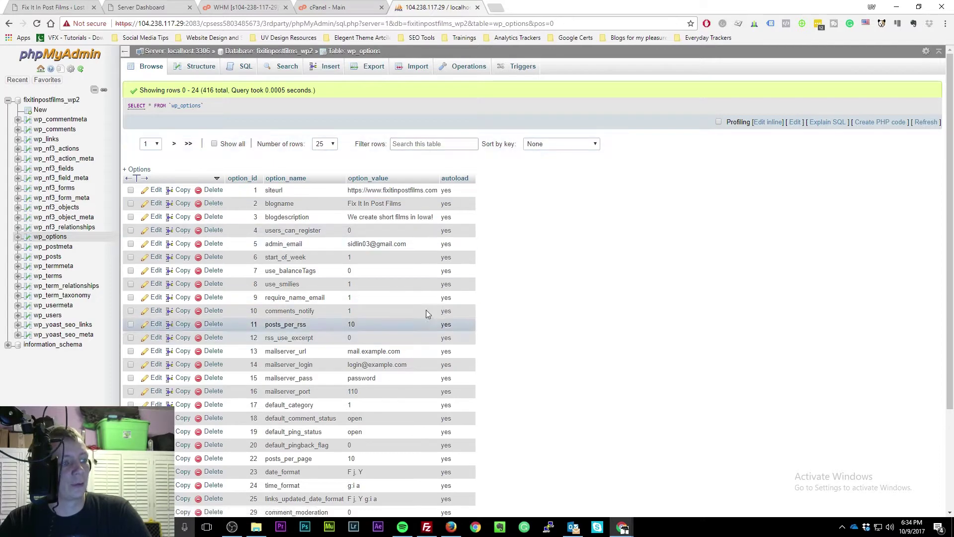
left_click(61, 316)
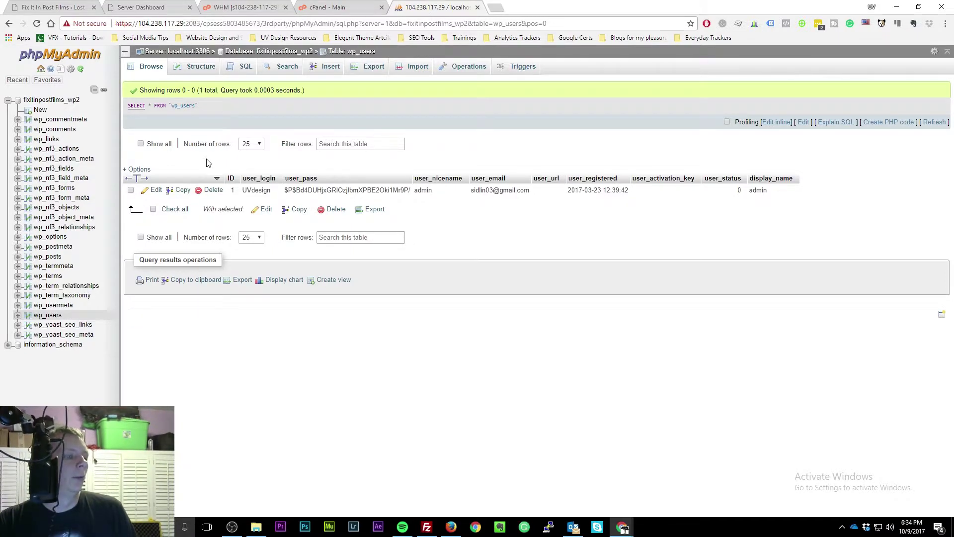
Step: Edit the admin user row and replace the user_pass hash with a new plain-text password
left_click(156, 190)
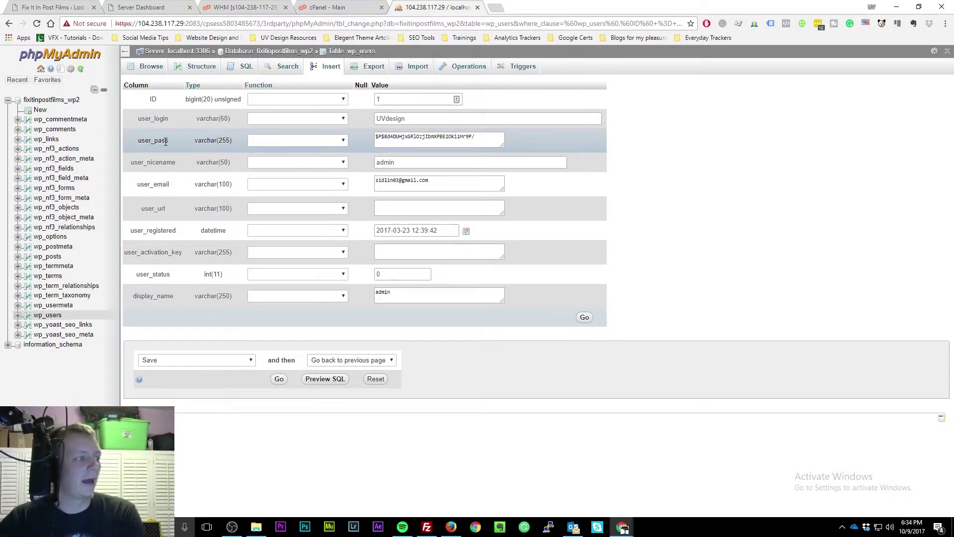
triple_click(445, 138)
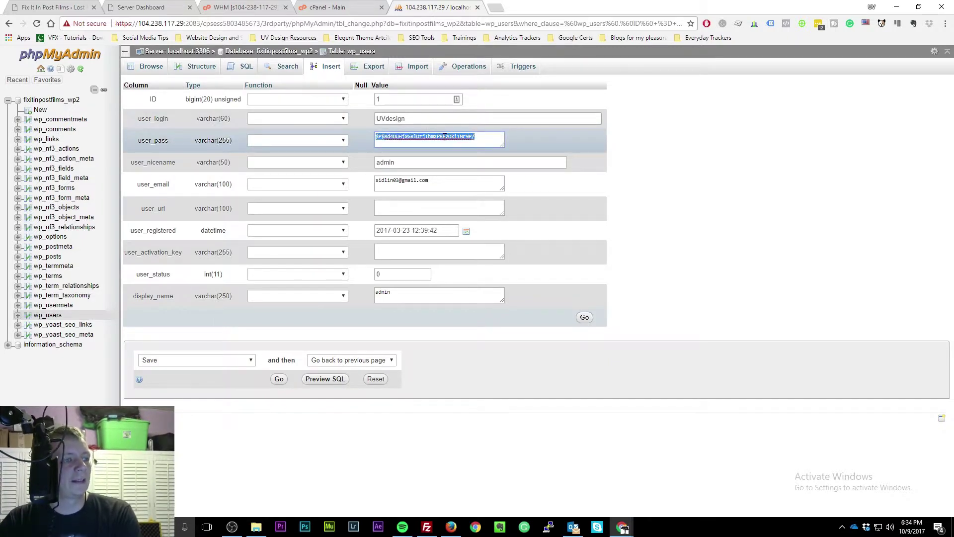
left_click(490, 141)
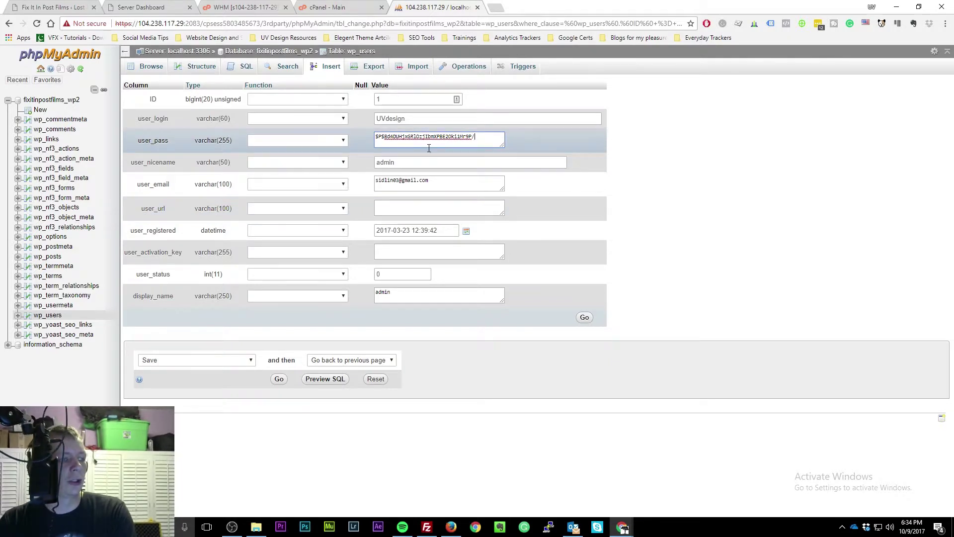
triple_click(439, 137)
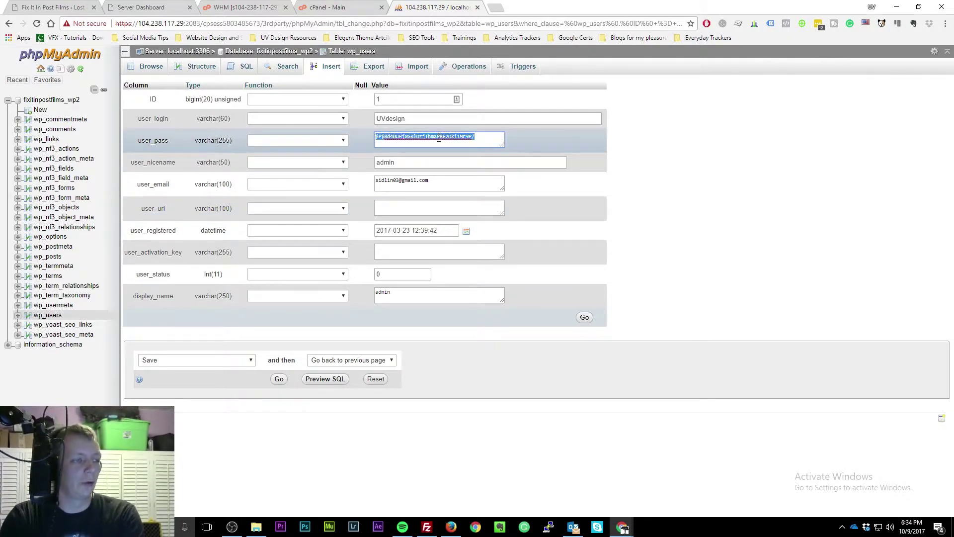
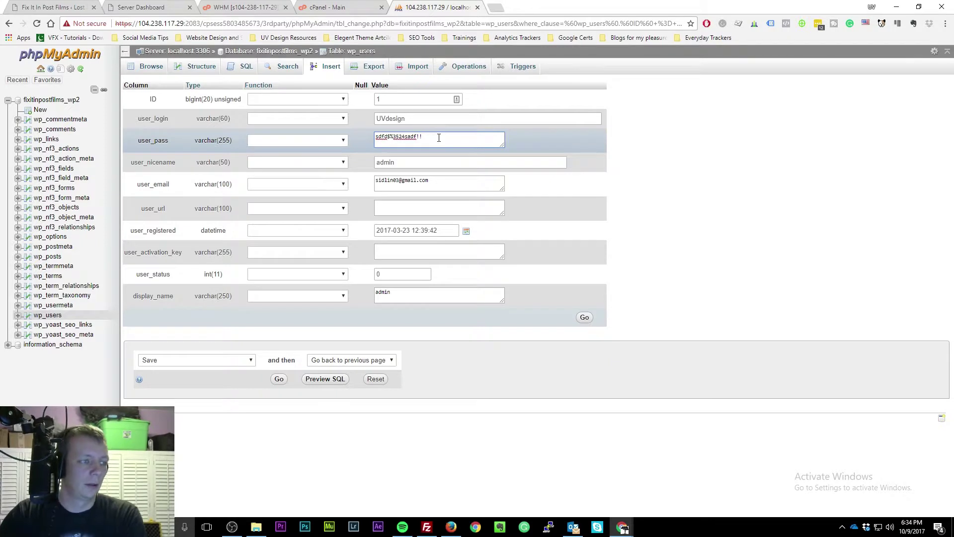
key("ctrl+a")
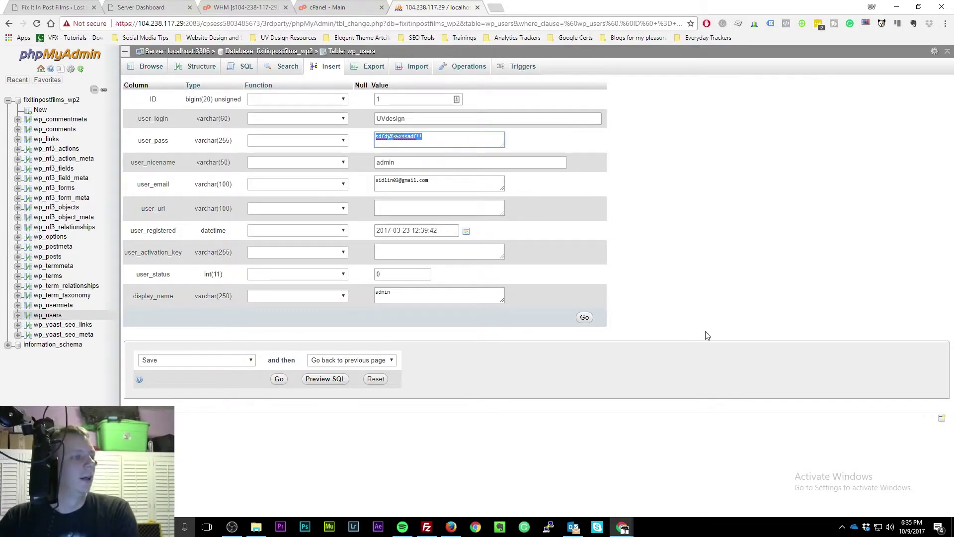
triple_click(428, 141)
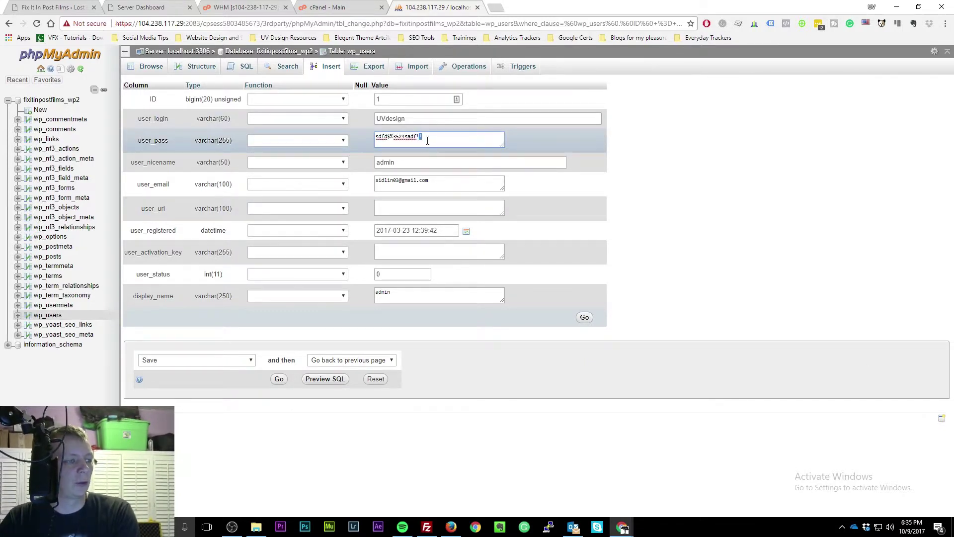
Step: Set the user_pass Function dropdown to MD5
left_click(325, 141)
scroll(339, 155, "down", 10)
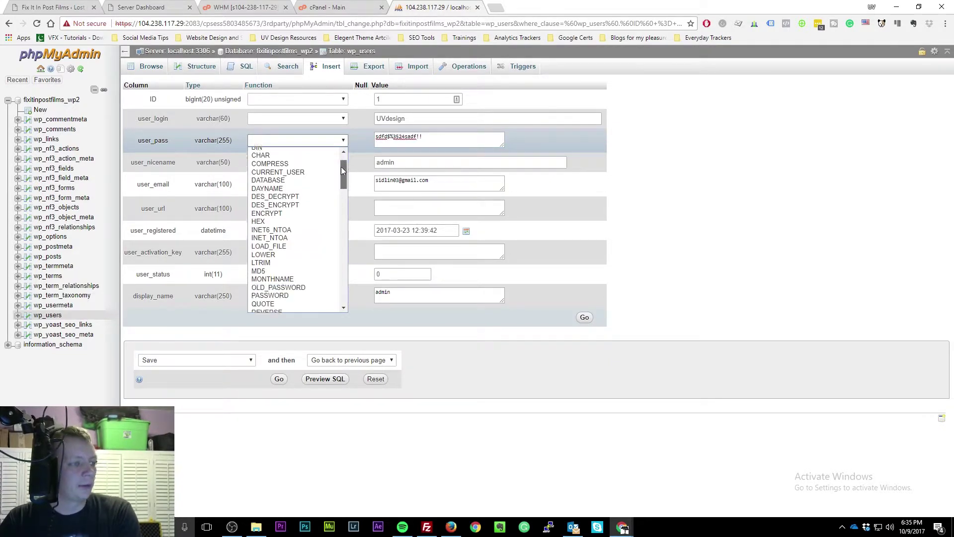
scroll(339, 224, "down", 15)
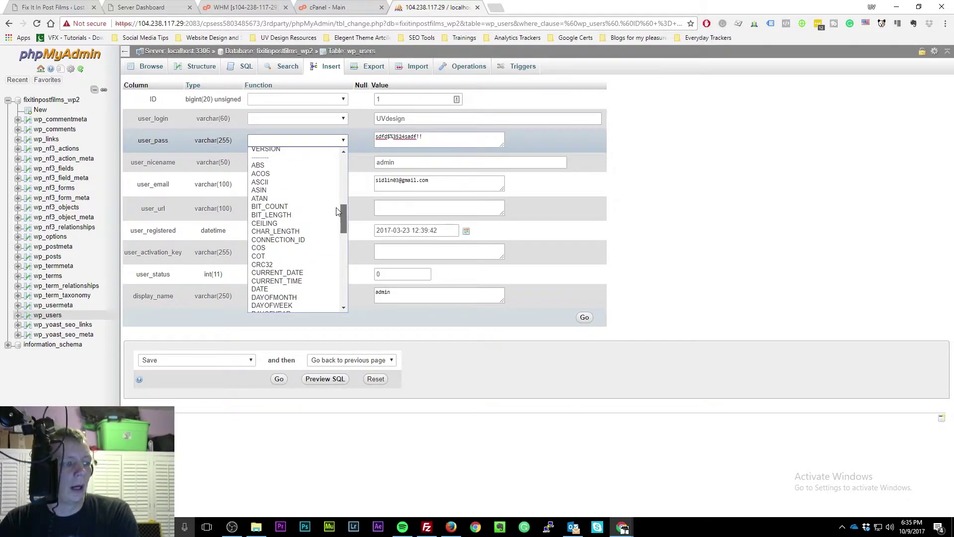
left_click_drag(343, 287, 348, 142)
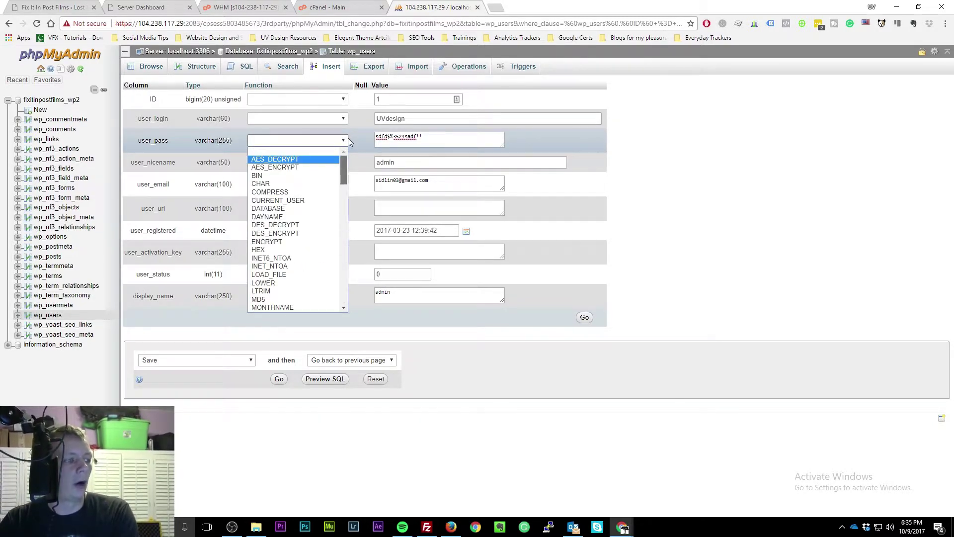
left_click(258, 300)
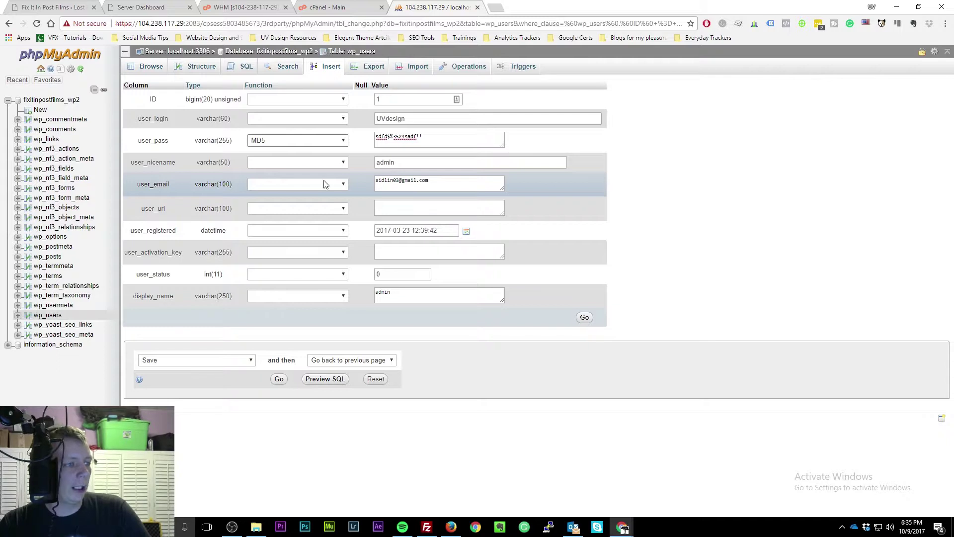
Step: Check the user_email value and save the row with Go
triple_click(396, 184)
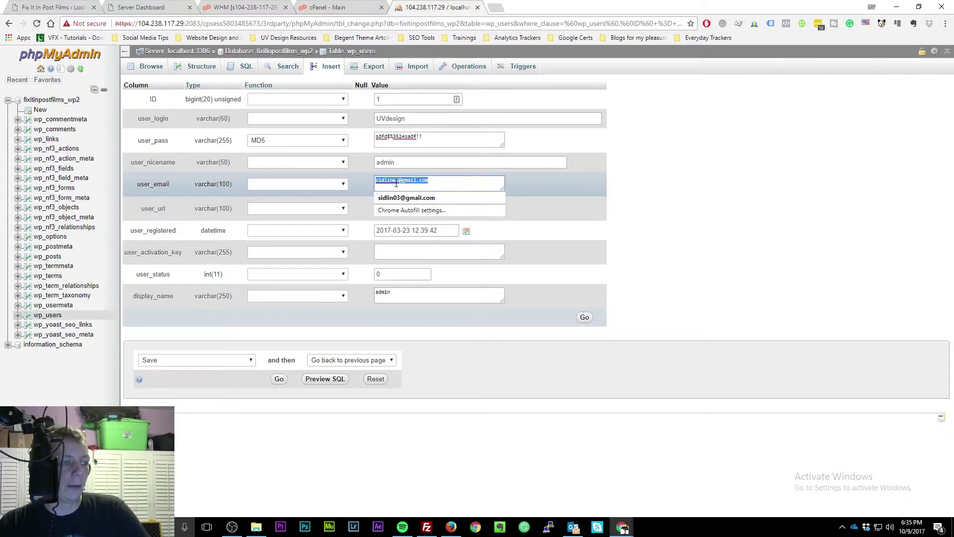
left_click(428, 183)
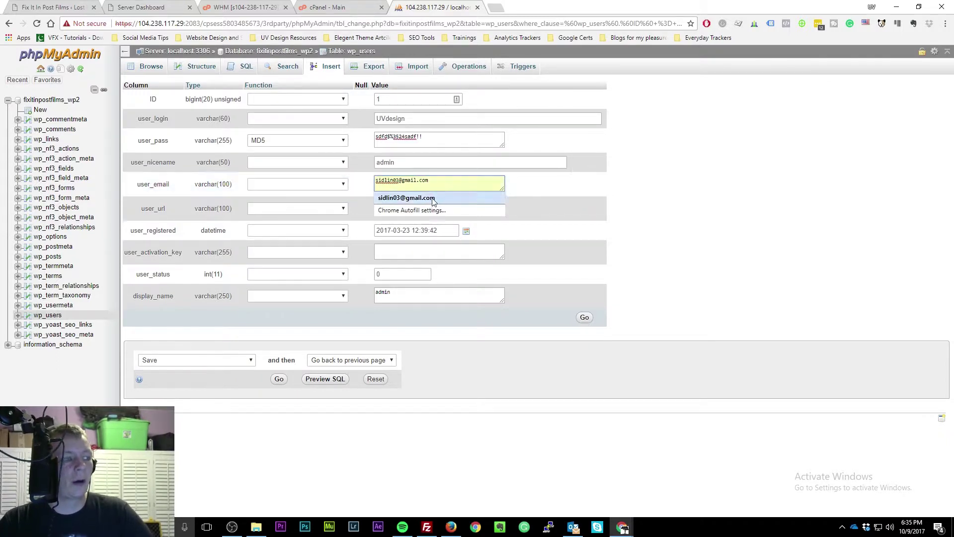
triple_click(434, 181)
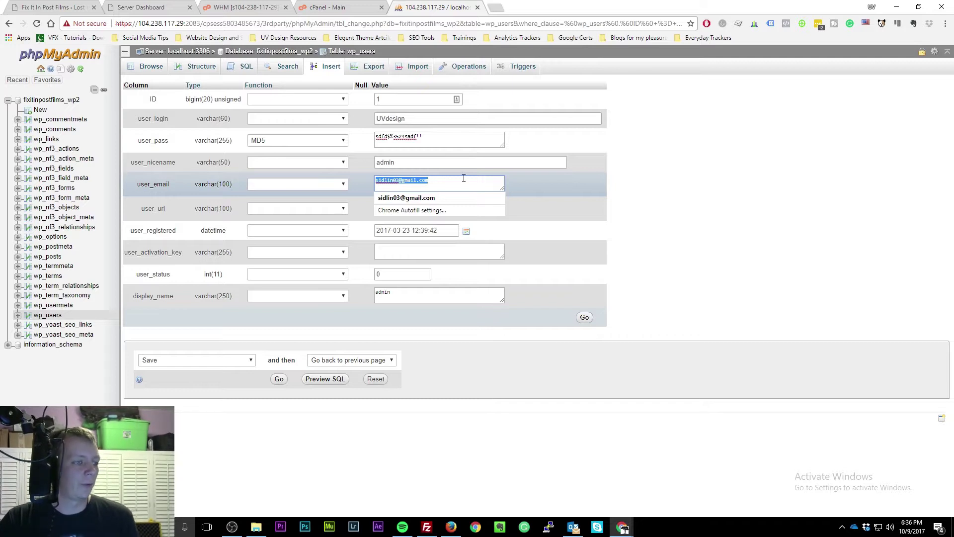
left_click(545, 178)
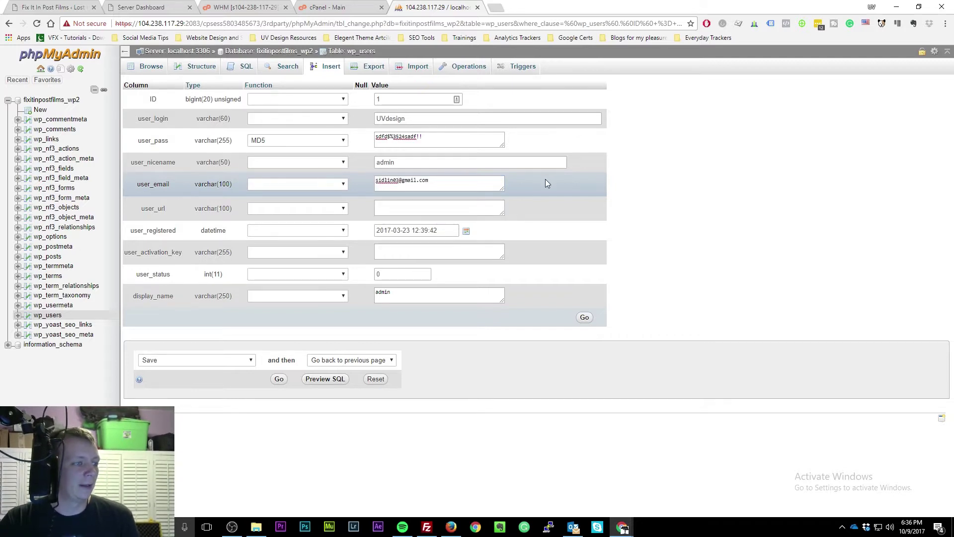
left_click(584, 318)
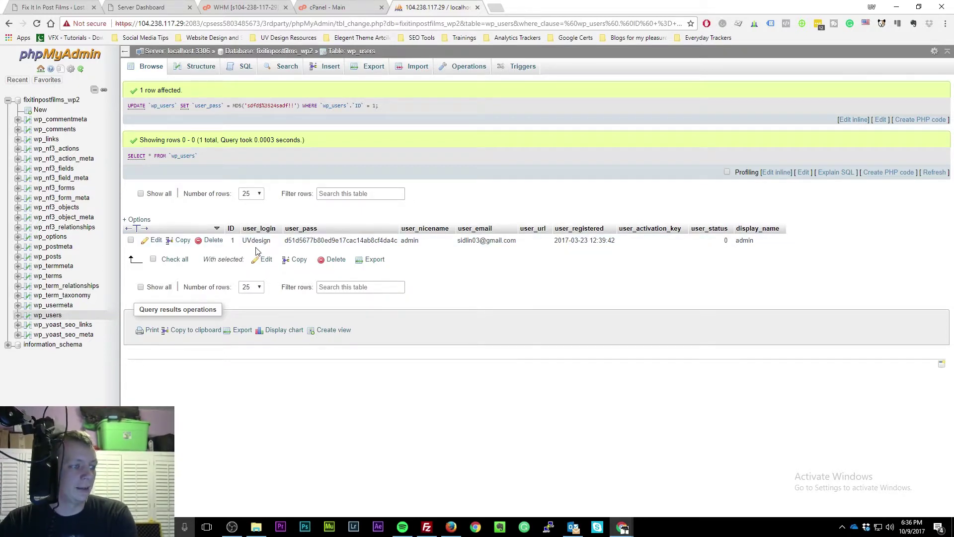
Step: From the WordPress tab's login form, replace the autofilled password with the pasted new one and log in
left_click(77, 5)
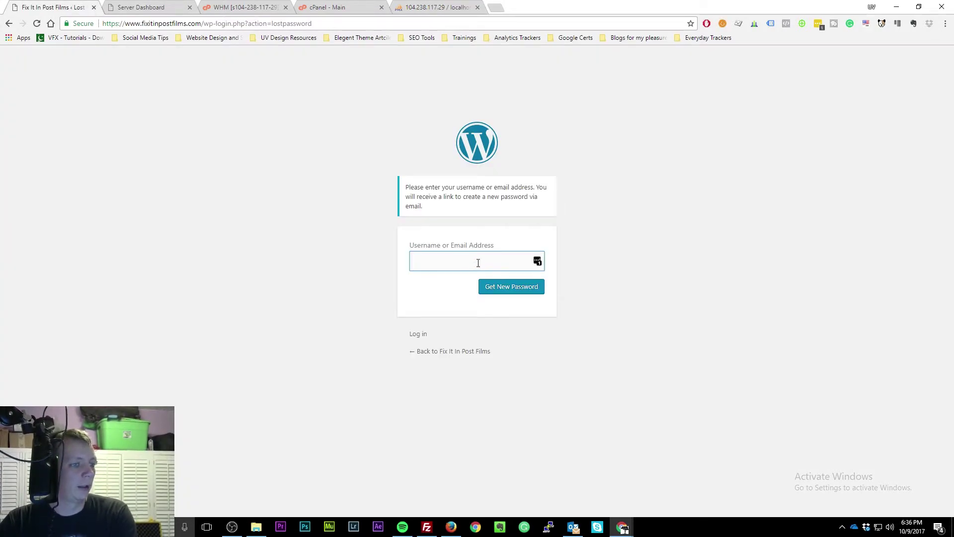
left_click(415, 335)
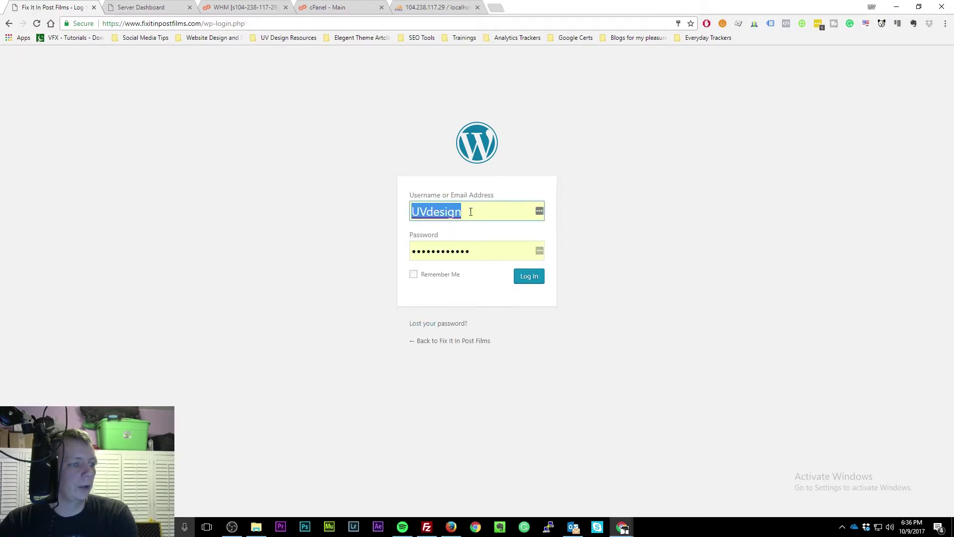
left_click(494, 253)
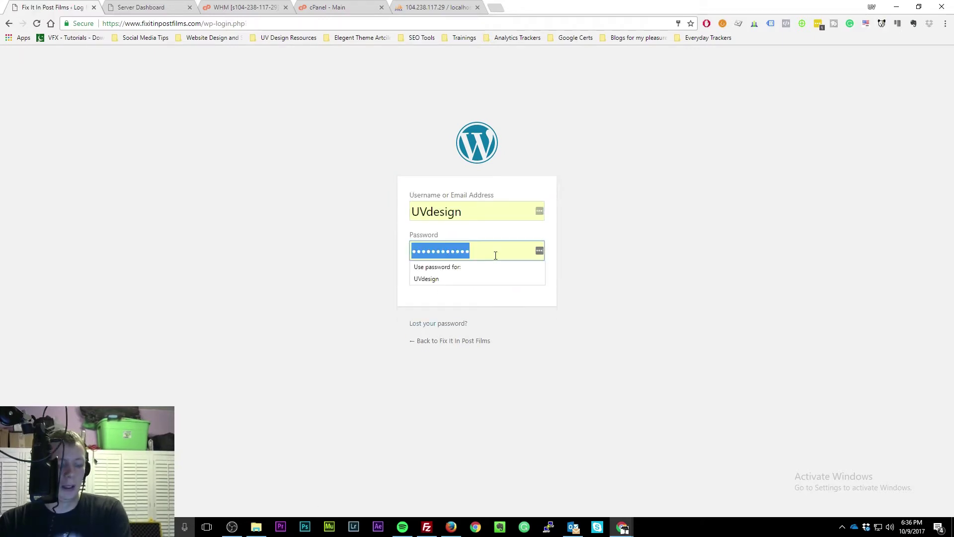
key("ctrl+v")
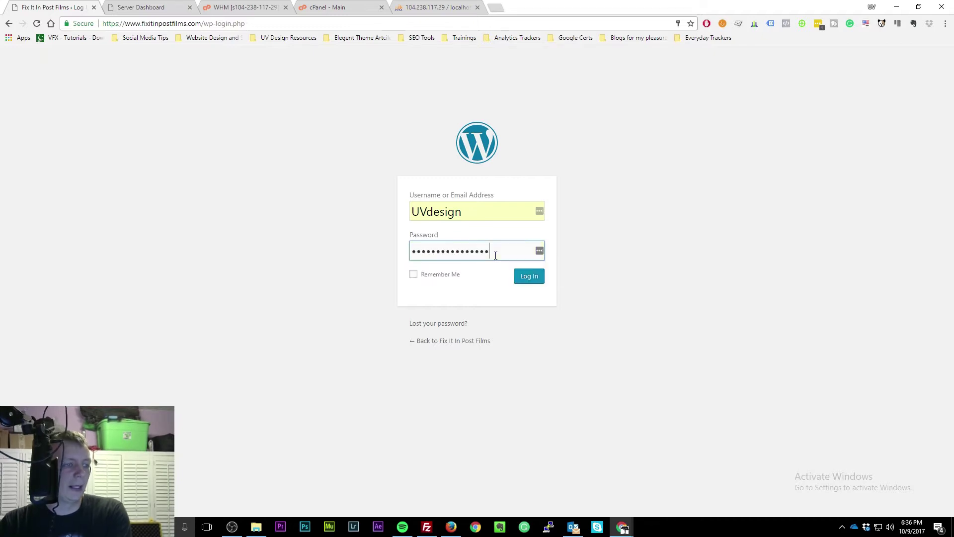
left_click(529, 279)
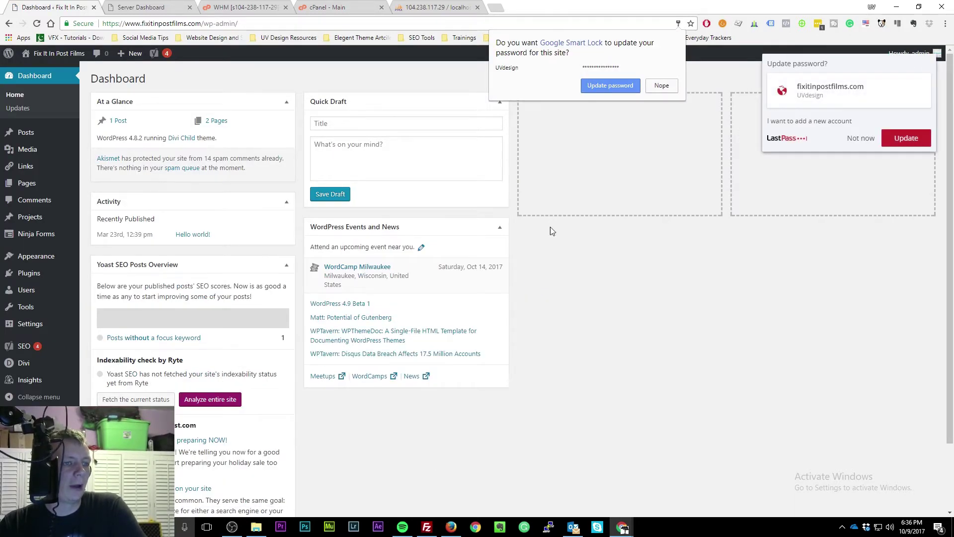
Step: Update the browser's saved password, then open the admin user's profile from the Users list
left_click(598, 94)
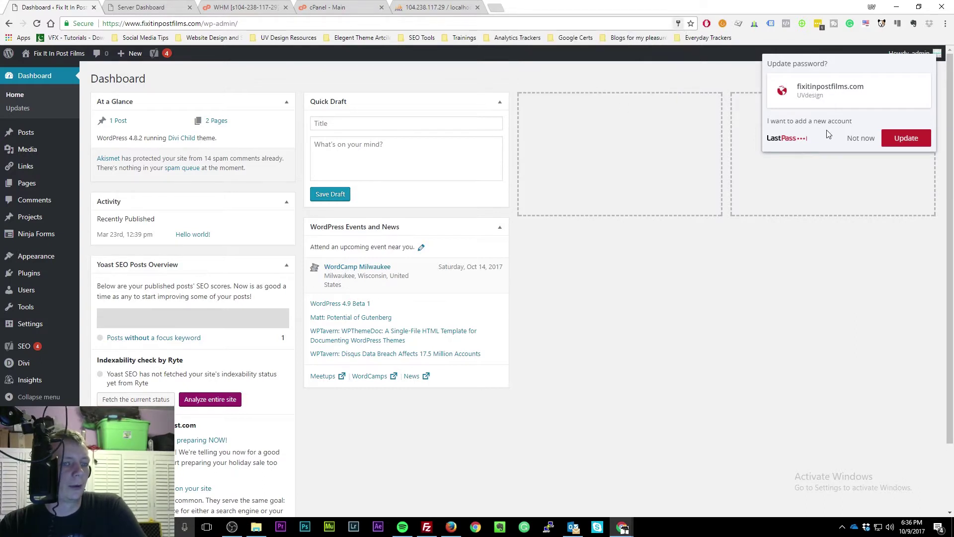
left_click(906, 138)
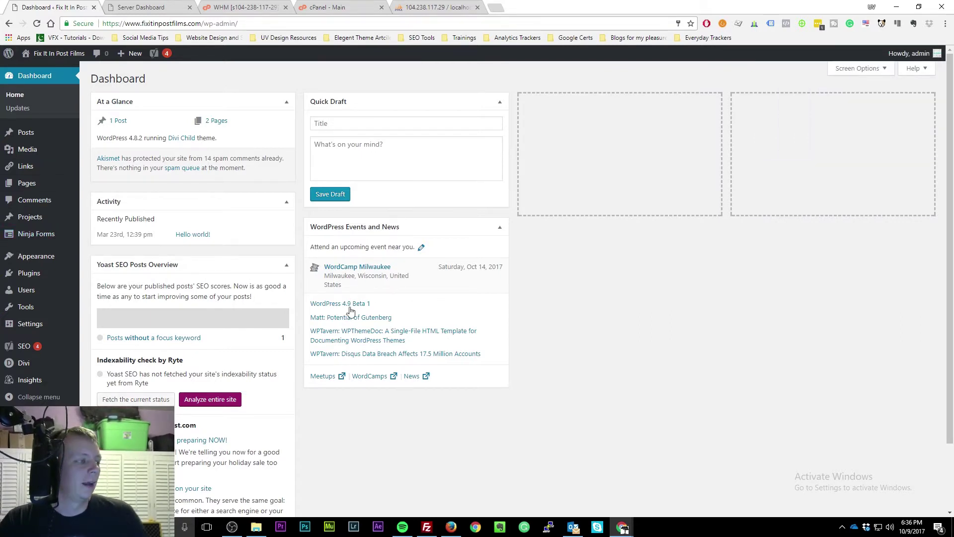
left_click(26, 293)
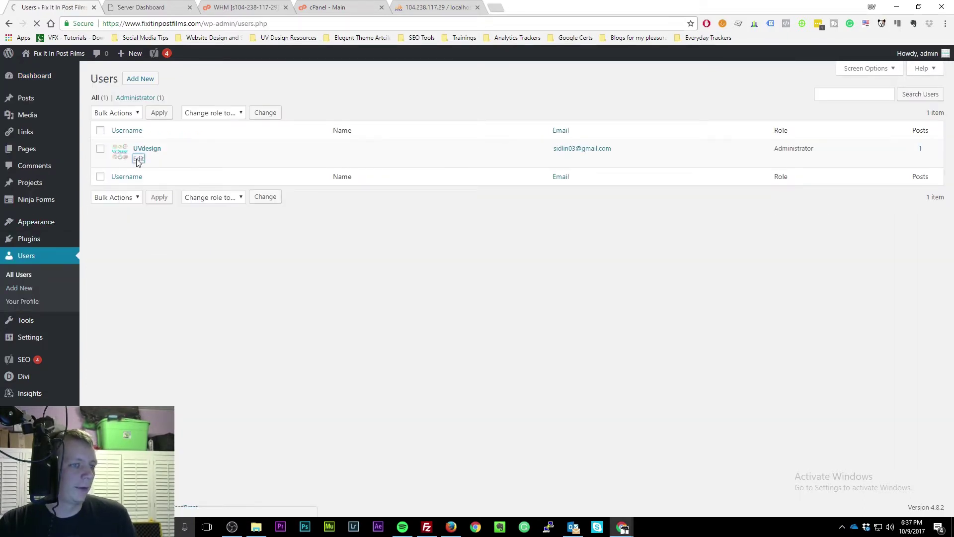
left_click(137, 159)
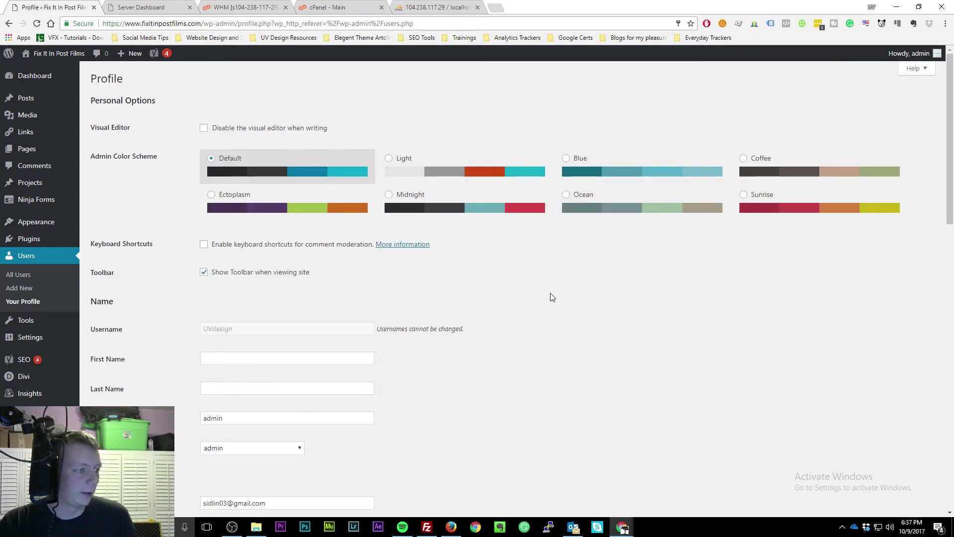
Step: Scroll through the admin profile, then return to phpMyAdmin's wp_users table
scroll(547, 294, "down", 7)
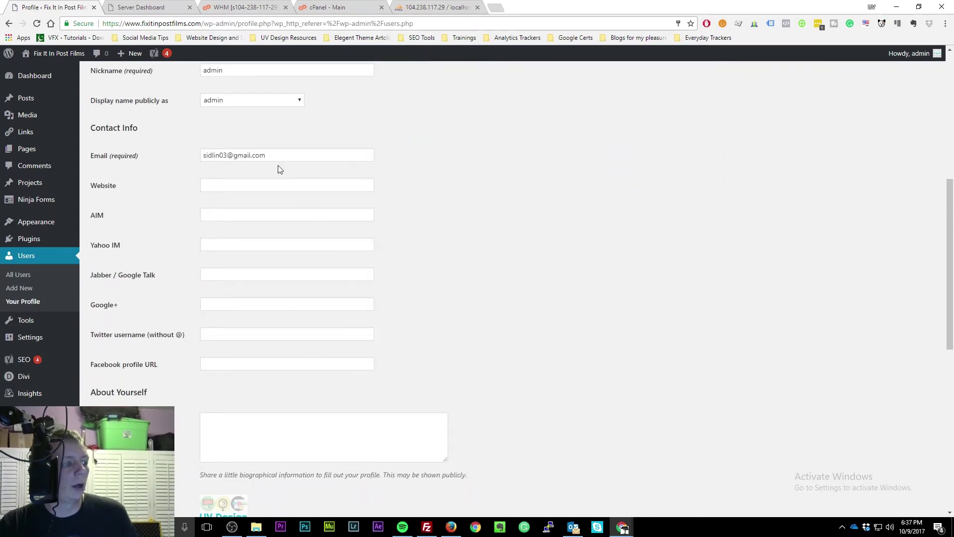
scroll(270, 192, "up", 2)
scroll(270, 192, "up", 1)
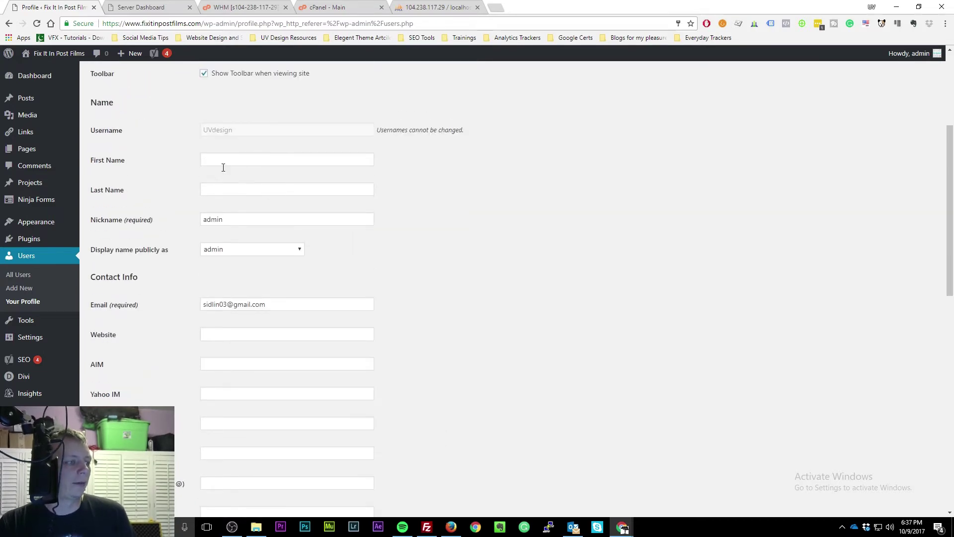
left_click(407, 10)
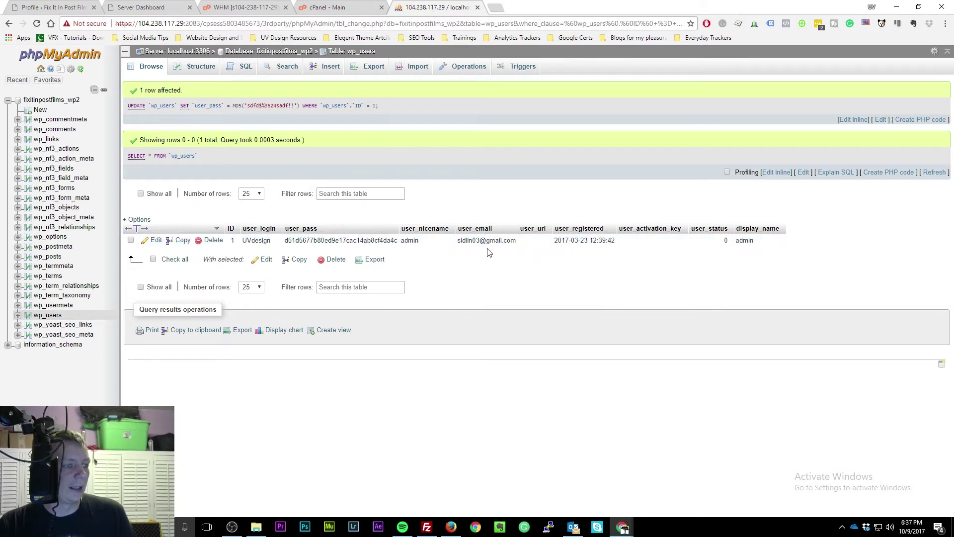
Step: Browse phpMyAdmin's wp_usermeta table showing the admin's administrator capabilities, then go back to the WordPress profile
left_click(38, 6)
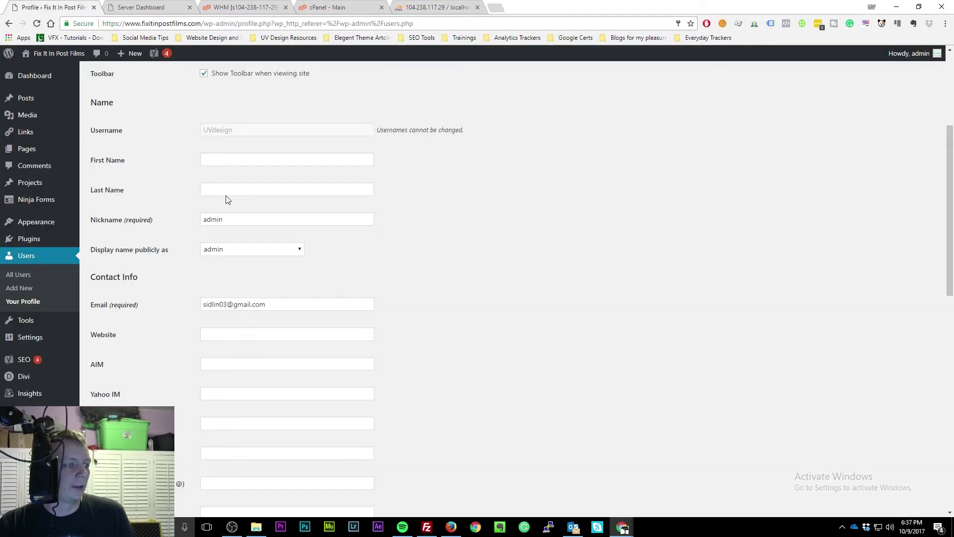
left_click(410, 6)
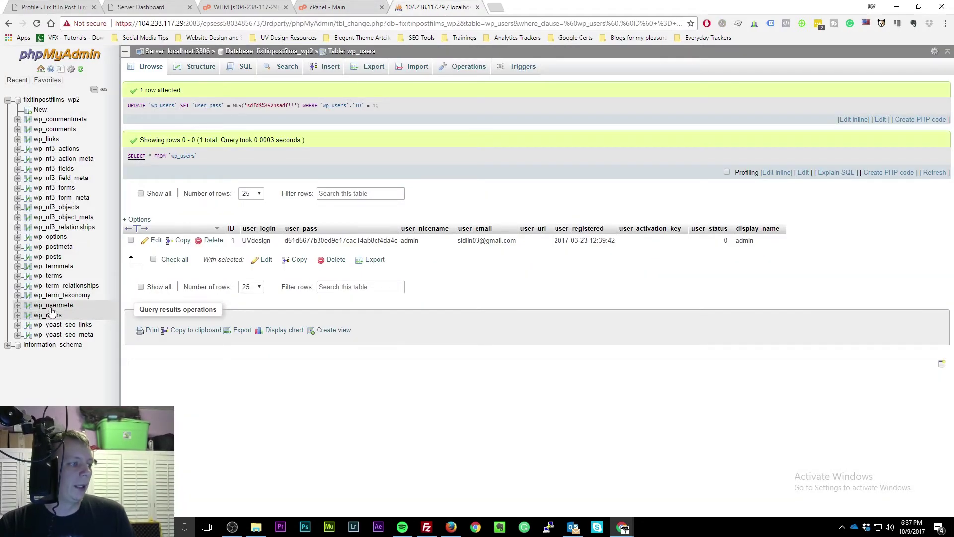
left_click(53, 305)
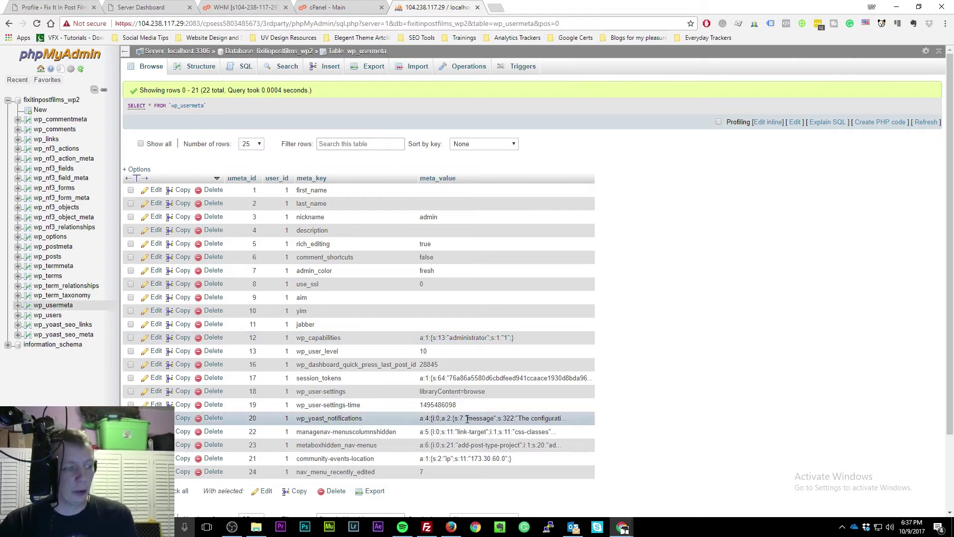
left_click(59, 6)
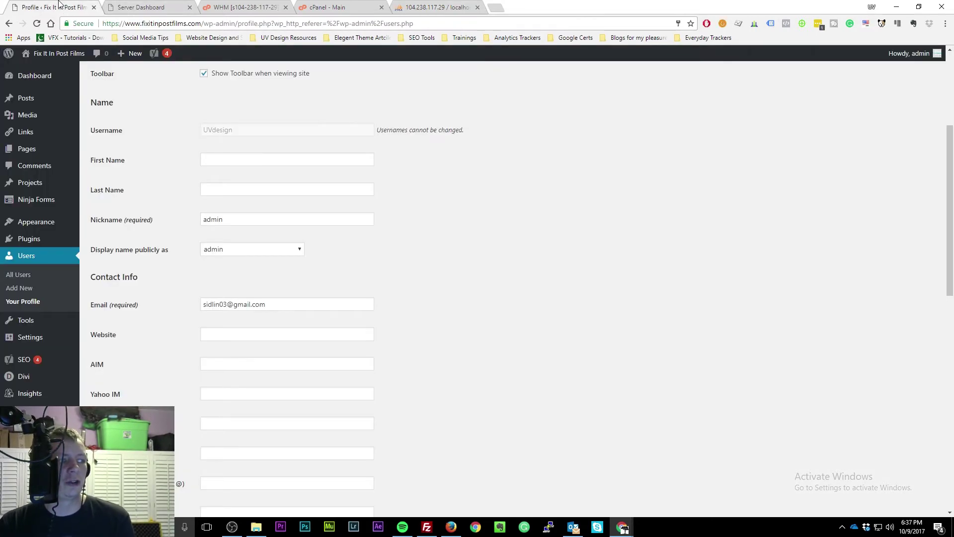